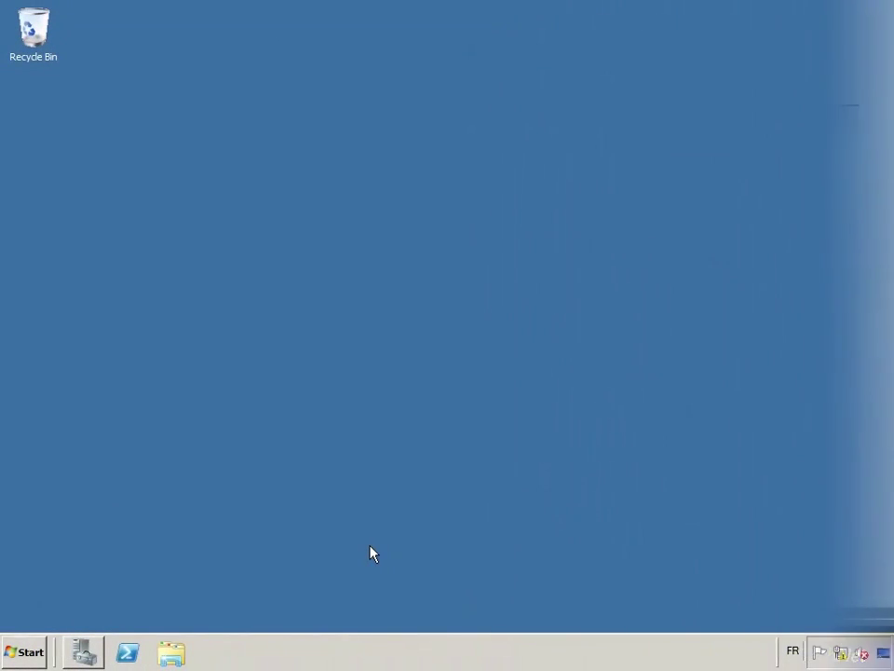
Open the server overview in Server Manager and start the Add Roles wizard.
{"action": "left_click", "coordinate": [84, 652]}
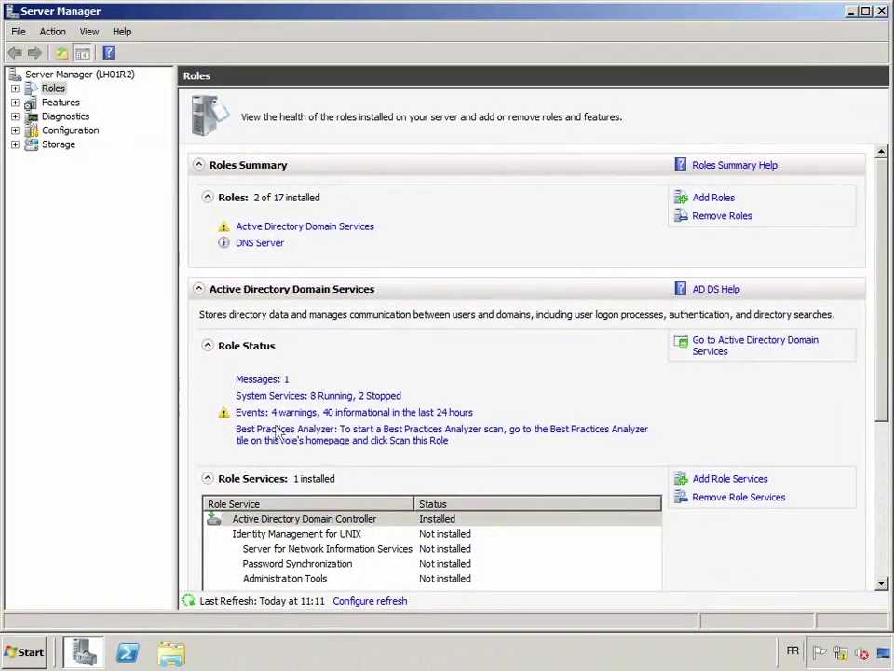
{"action": "left_click", "coordinate": [80, 74]}
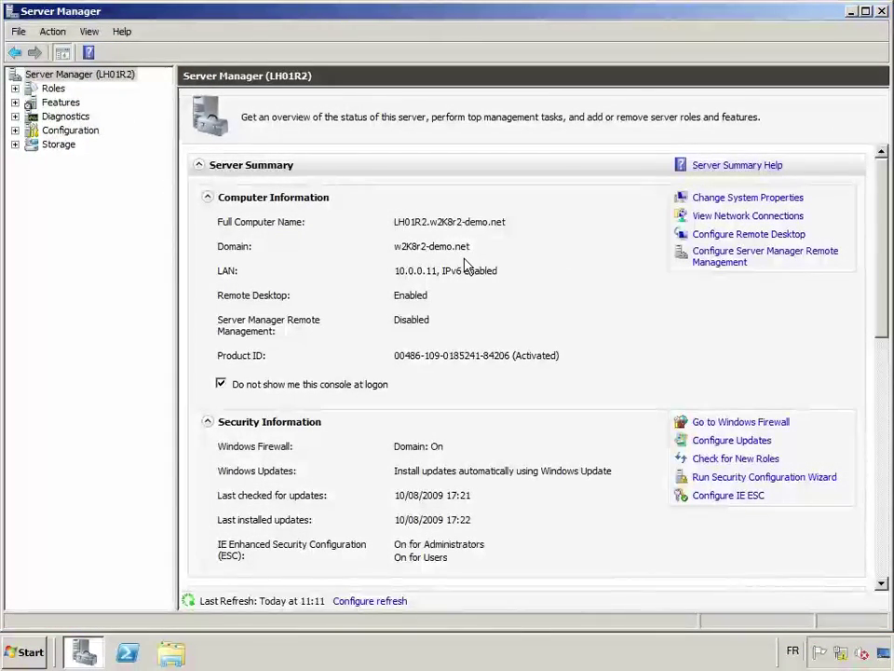
{"action": "left_click_drag", "start_coordinate": [885, 219], "coordinate": [872, 389]}
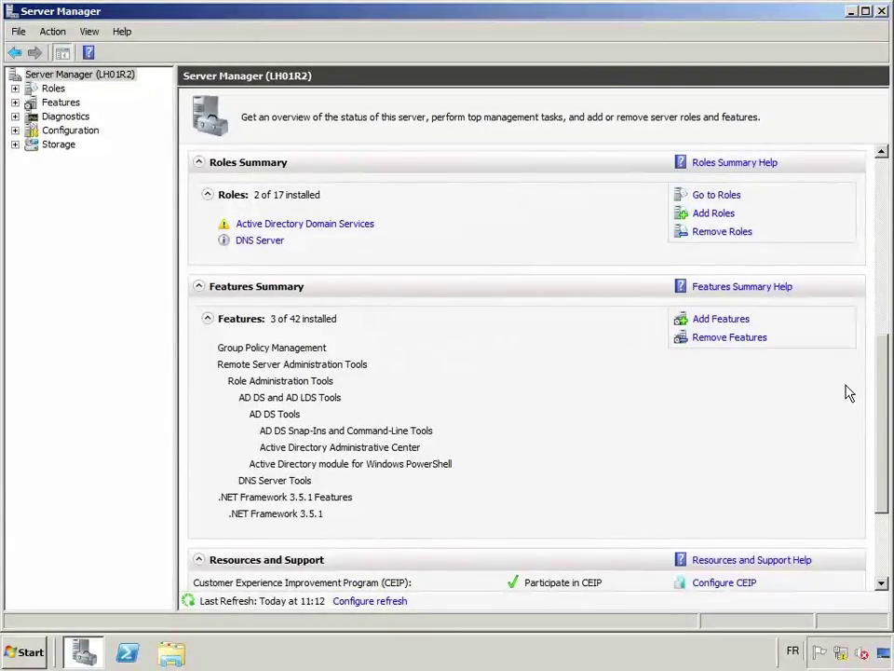
{"action": "left_click", "coordinate": [723, 219]}
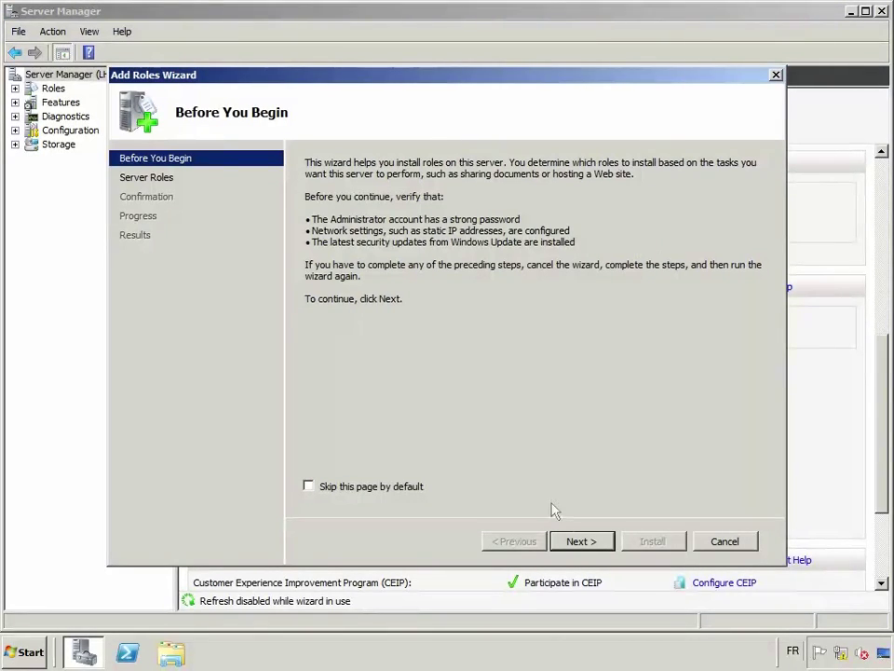
Select the Active Directory Certificate Services role and continue past its introduction to the role services.
{"action": "left_click", "coordinate": [588, 546]}
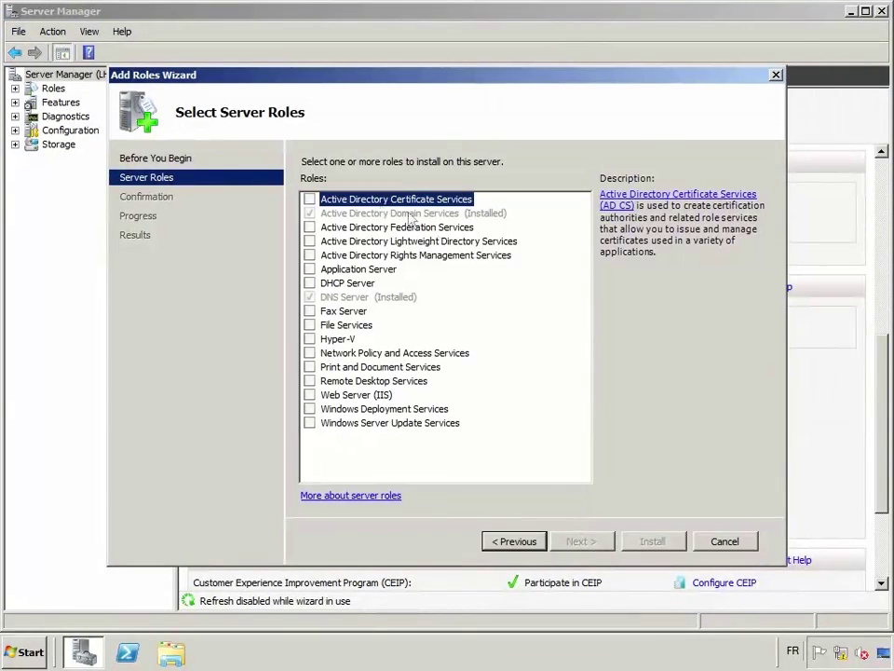
{"action": "left_click", "coordinate": [311, 200]}
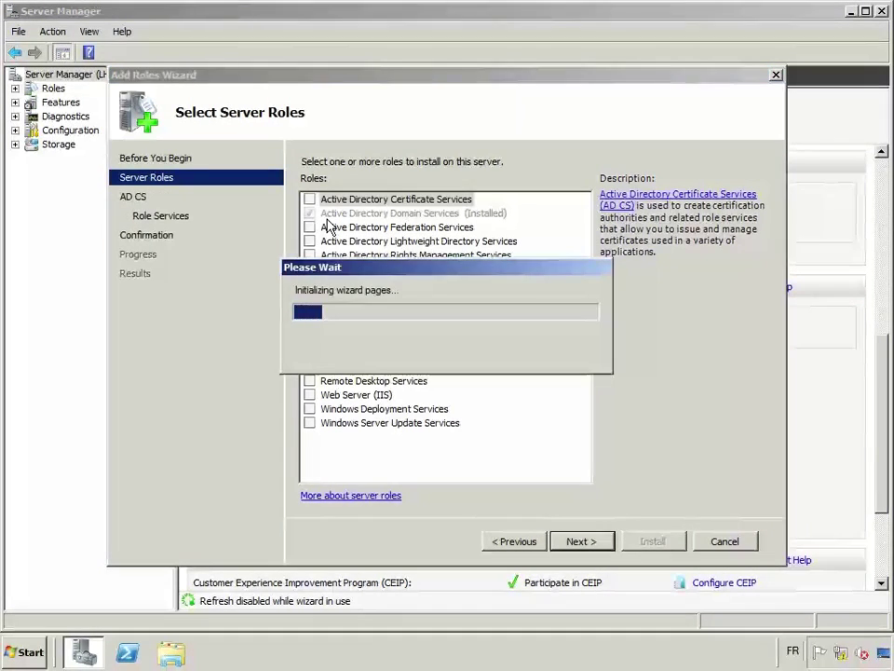
{"action": "left_click", "coordinate": [578, 541]}
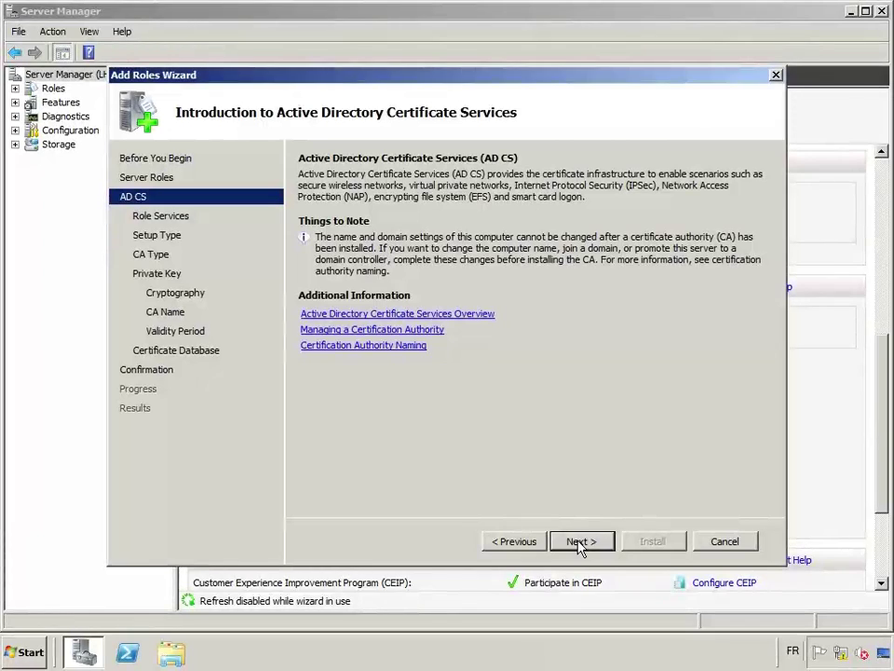
{"action": "left_click", "coordinate": [578, 541]}
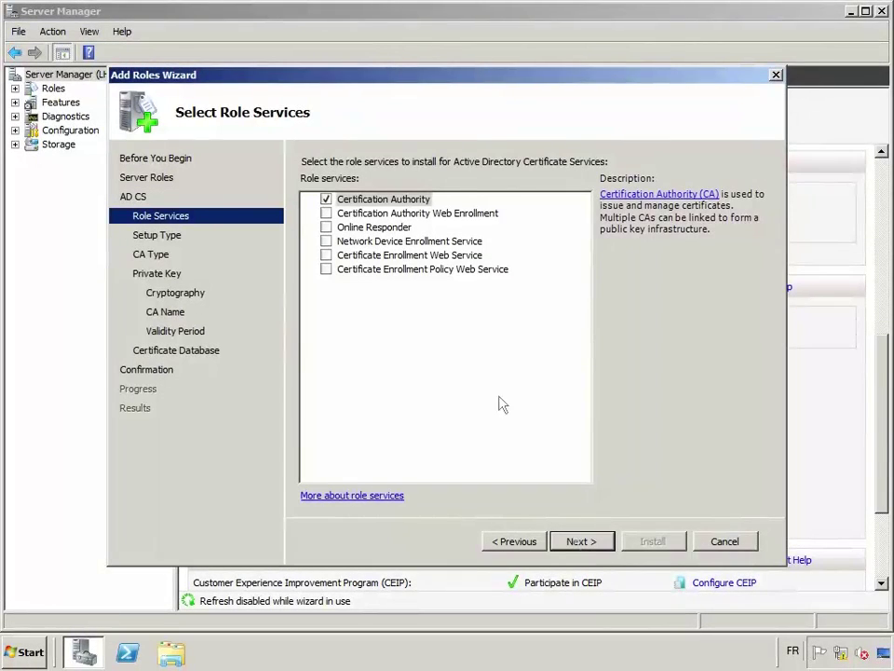
Add the Certification Authority Web Enrollment service with its required role services, and read the descriptions of the two enrollment web services before continuing.
{"action": "left_click", "coordinate": [326, 213]}
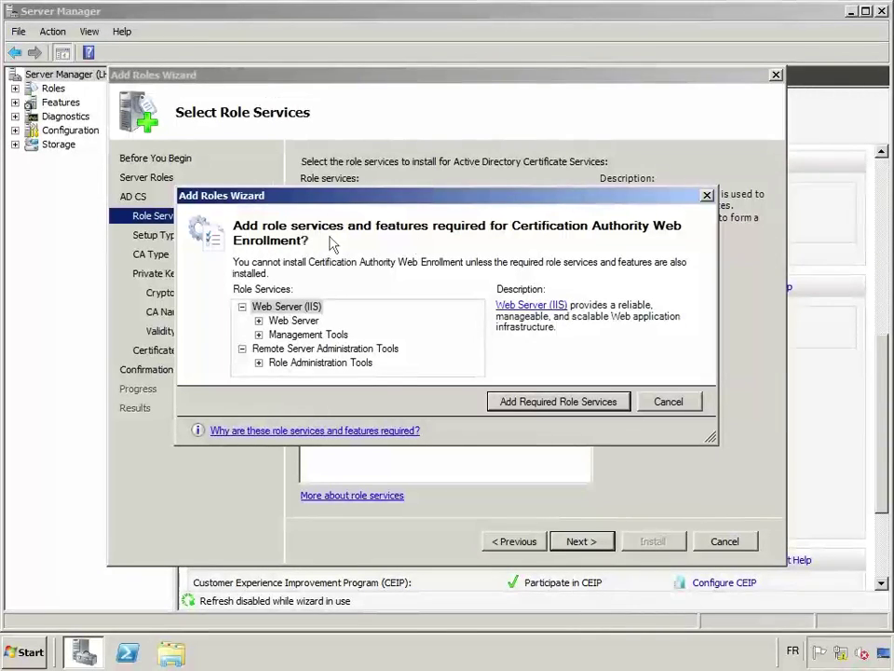
{"action": "left_click", "coordinate": [528, 401]}
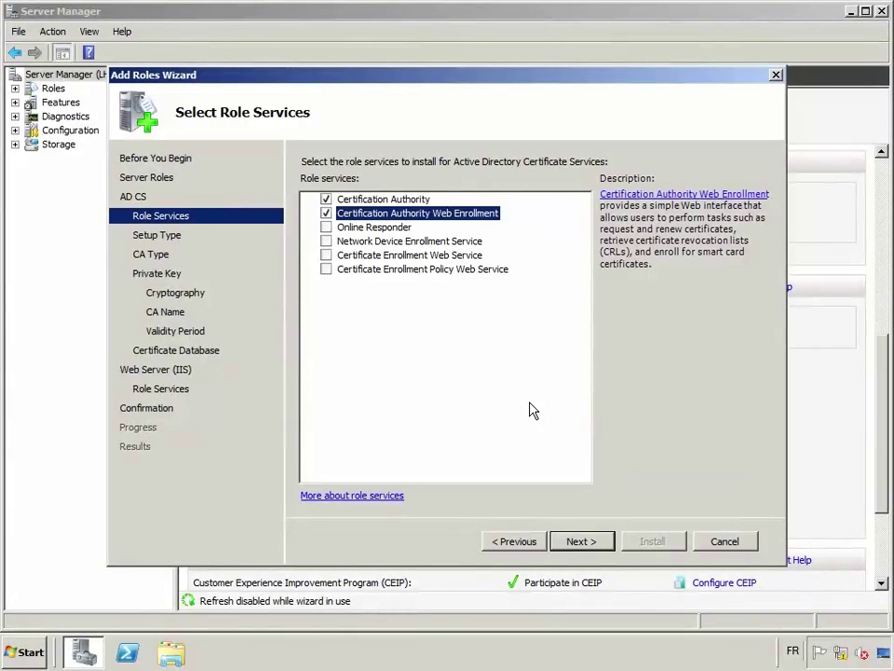
{"action": "left_click", "coordinate": [471, 257]}
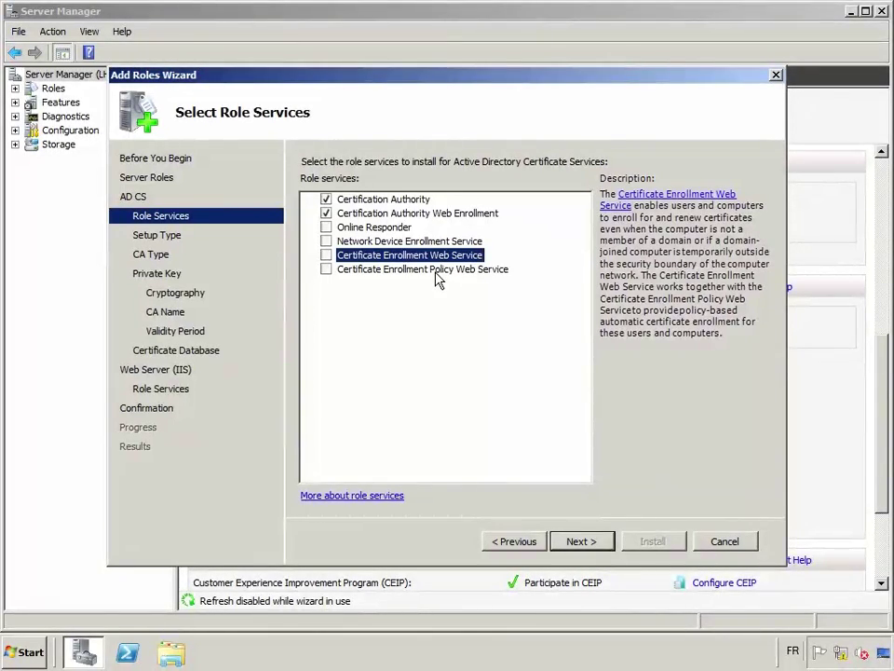
{"action": "left_click", "coordinate": [438, 275]}
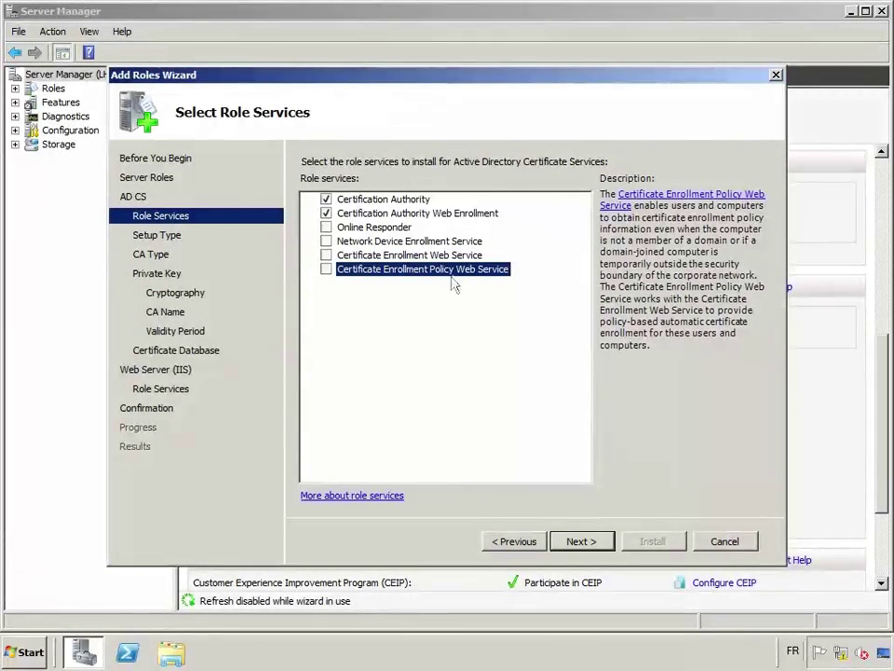
{"action": "left_click", "coordinate": [585, 541]}
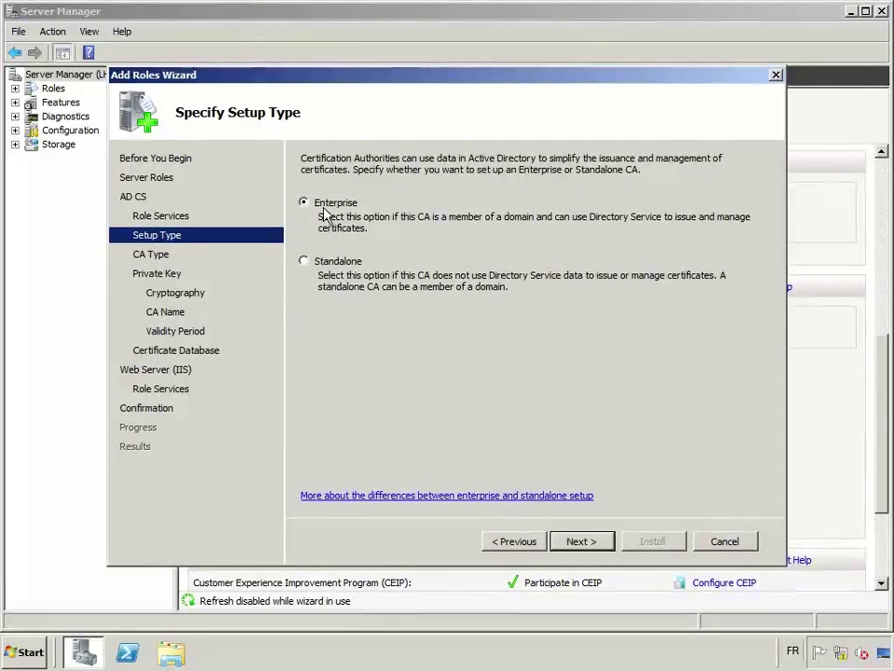
Accept an Enterprise setup, the Root CA type and the creation of a new private key.
{"action": "left_click", "coordinate": [578, 543]}
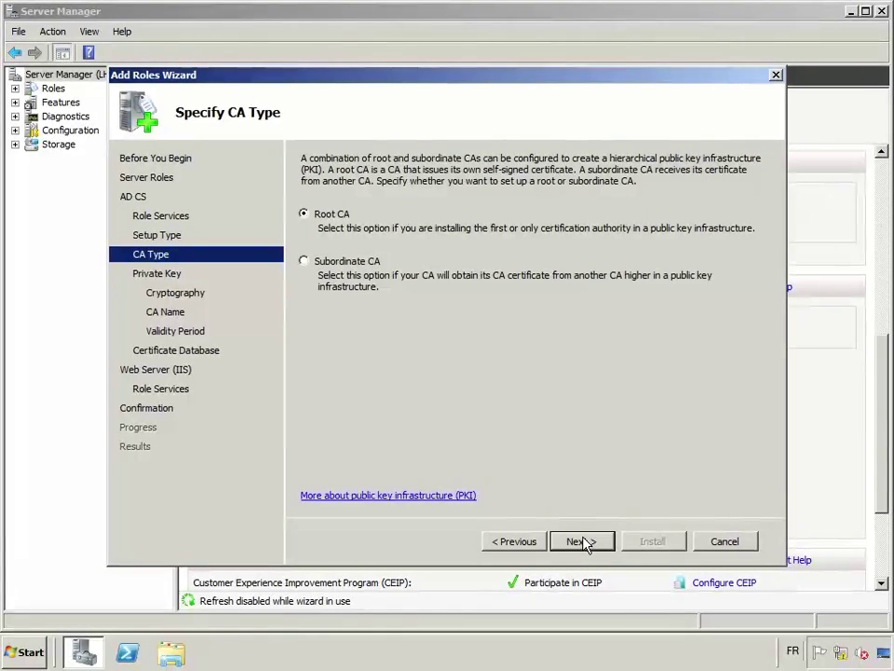
{"action": "left_click", "coordinate": [582, 542]}
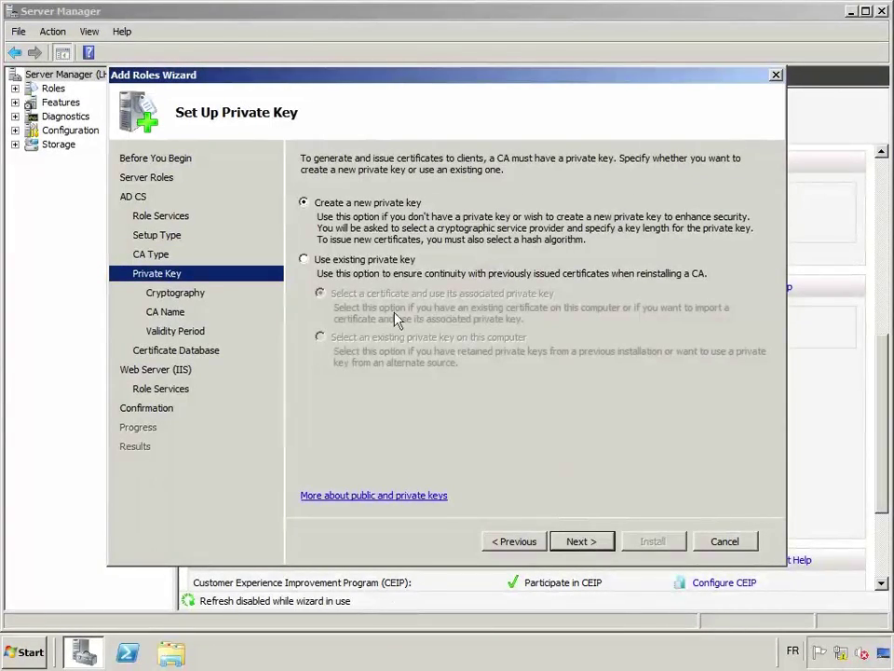
{"action": "left_click", "coordinate": [581, 544]}
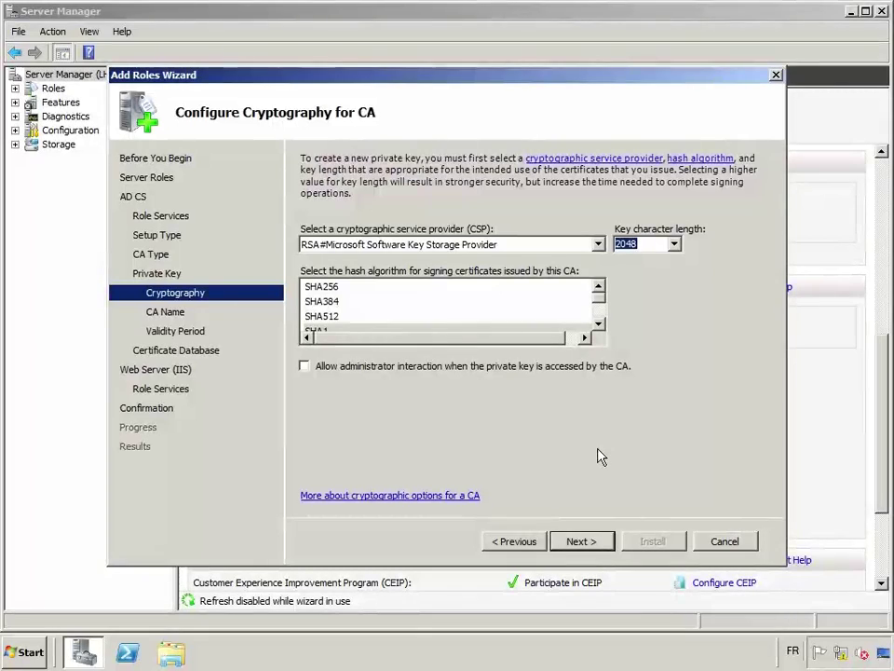
Look through the available hash algorithms and accept the default cryptography settings with a key length of 2048.
{"action": "left_click", "coordinate": [599, 324]}
{"action": "left_click", "coordinate": [599, 324]}
{"action": "left_click", "coordinate": [599, 324]}
{"action": "left_click", "coordinate": [599, 324]}
{"action": "left_click", "coordinate": [599, 287]}
{"action": "left_click", "coordinate": [599, 287]}
{"action": "left_click", "coordinate": [599, 287]}
{"action": "left_click", "coordinate": [599, 286]}
{"action": "left_click", "coordinate": [594, 541]}
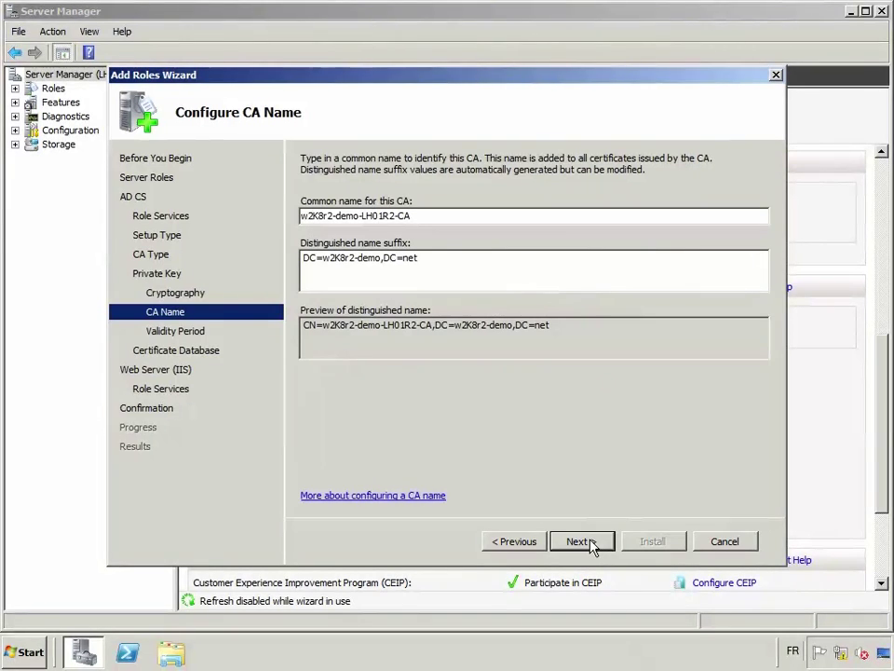
Accept the default CA name, the 5-year validity period and the default certificate database locations.
{"action": "left_click", "coordinate": [590, 543]}
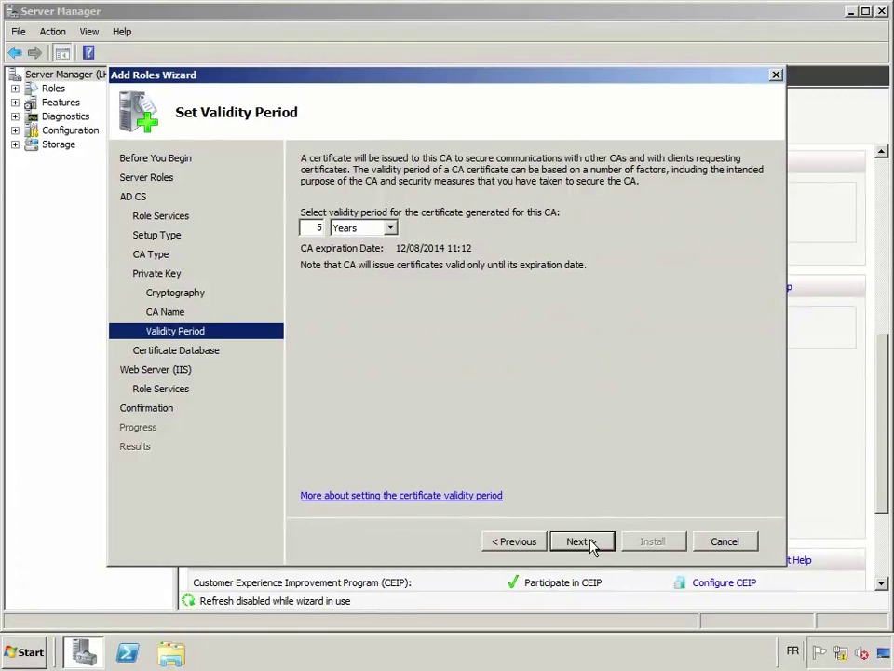
{"action": "left_click", "coordinate": [591, 543]}
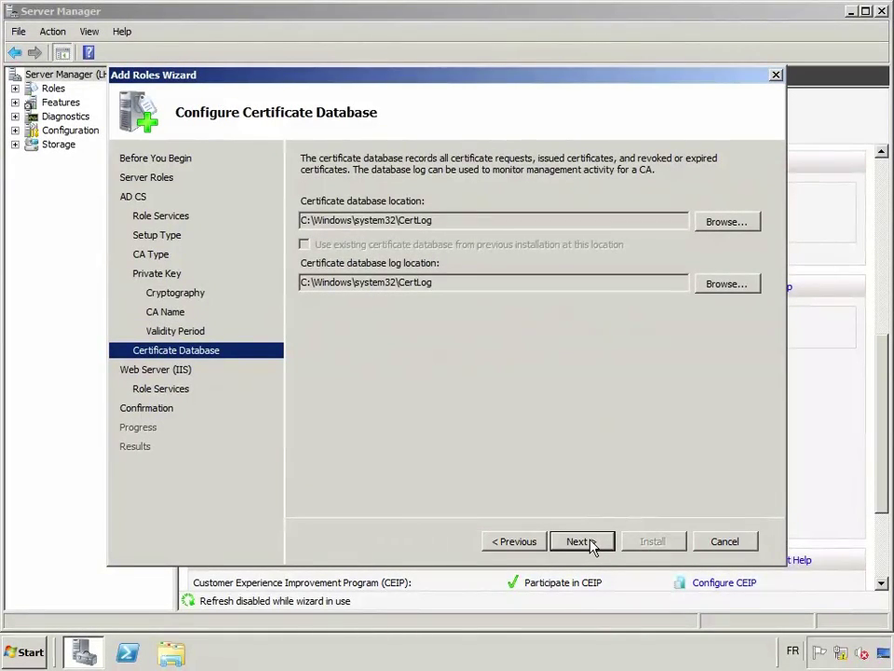
{"action": "left_click", "coordinate": [590, 543]}
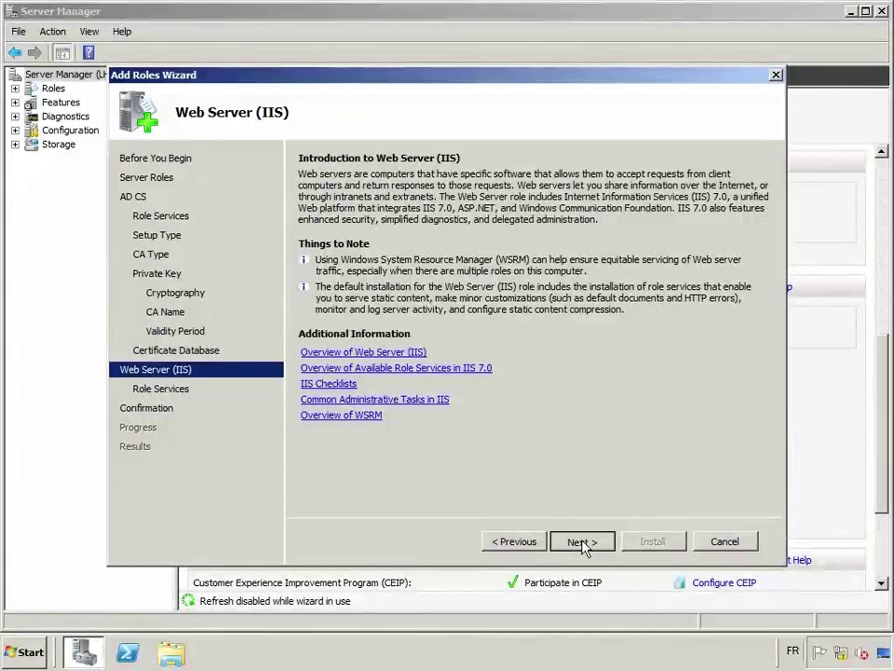
Keep the default Web Server (IIS) role services, review the installation selections and start the installation.
{"action": "left_click", "coordinate": [581, 541]}
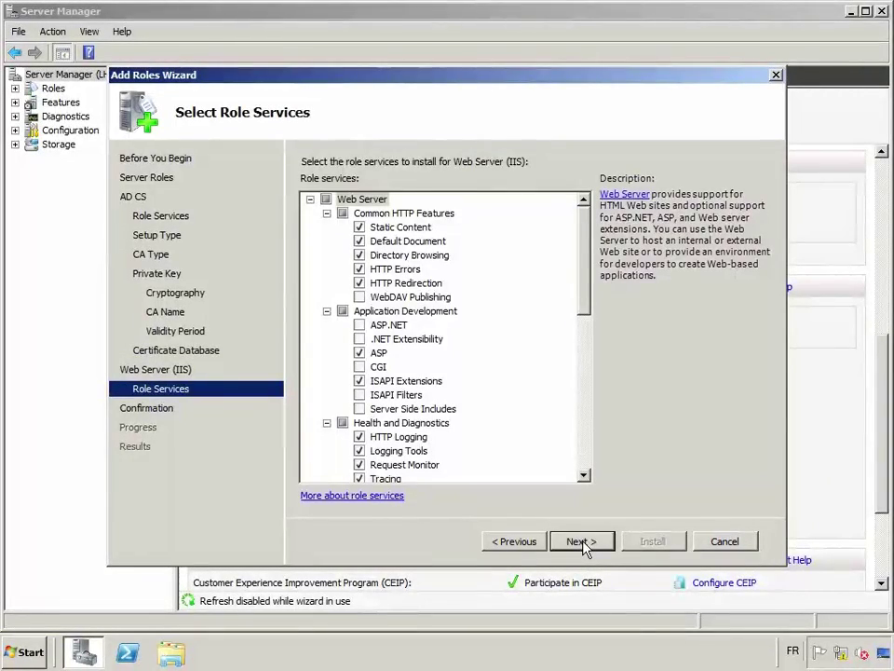
{"action": "left_click", "coordinate": [583, 544]}
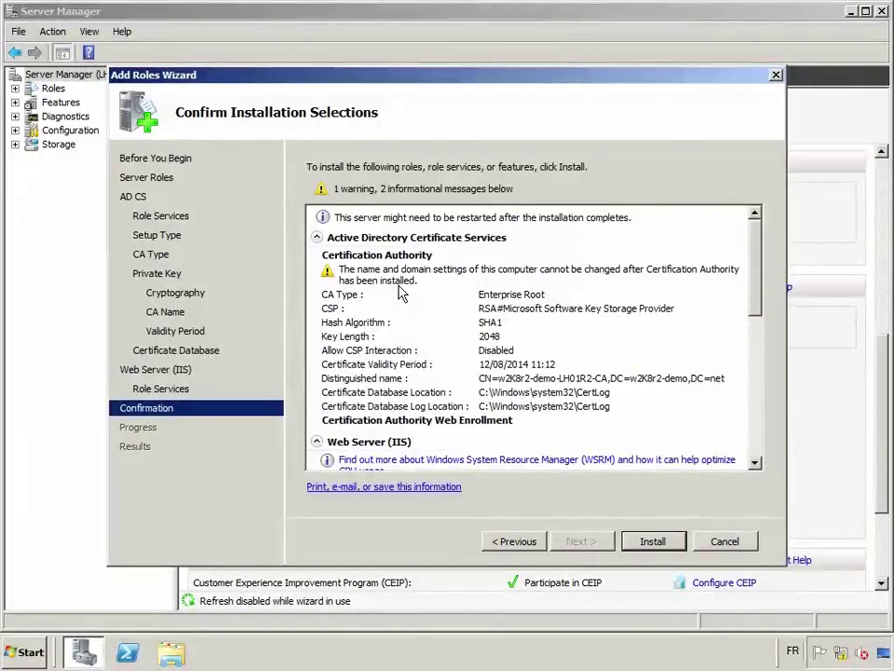
{"action": "left_click_drag", "start_coordinate": [757, 259], "coordinate": [689, 265]}
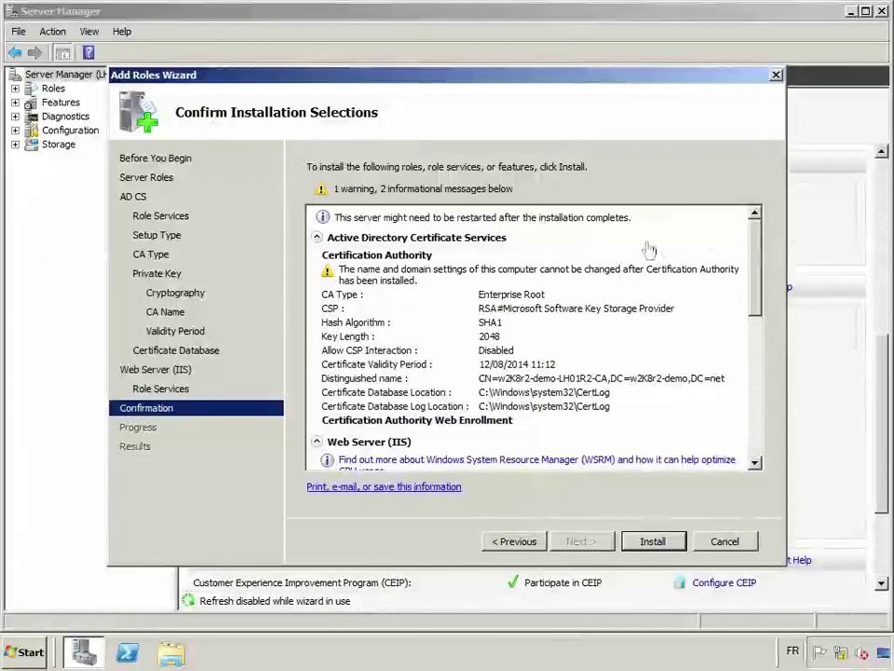
{"action": "left_click", "coordinate": [658, 543]}
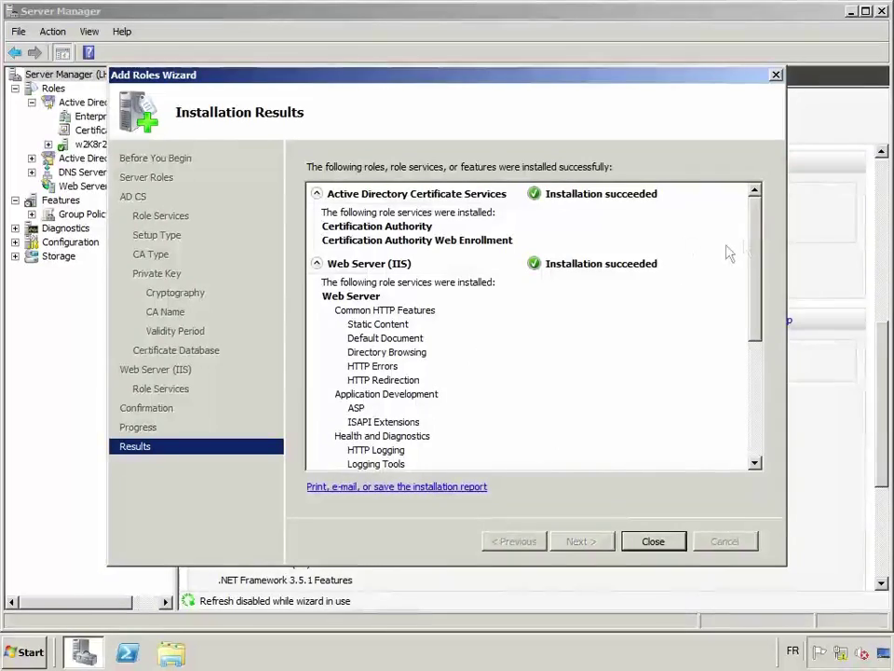
Review the installation results, close the wizard and open the Active Directory Certificate Services role page from the roles summary.
{"action": "left_click_drag", "start_coordinate": [755, 270], "coordinate": [765, 407]}
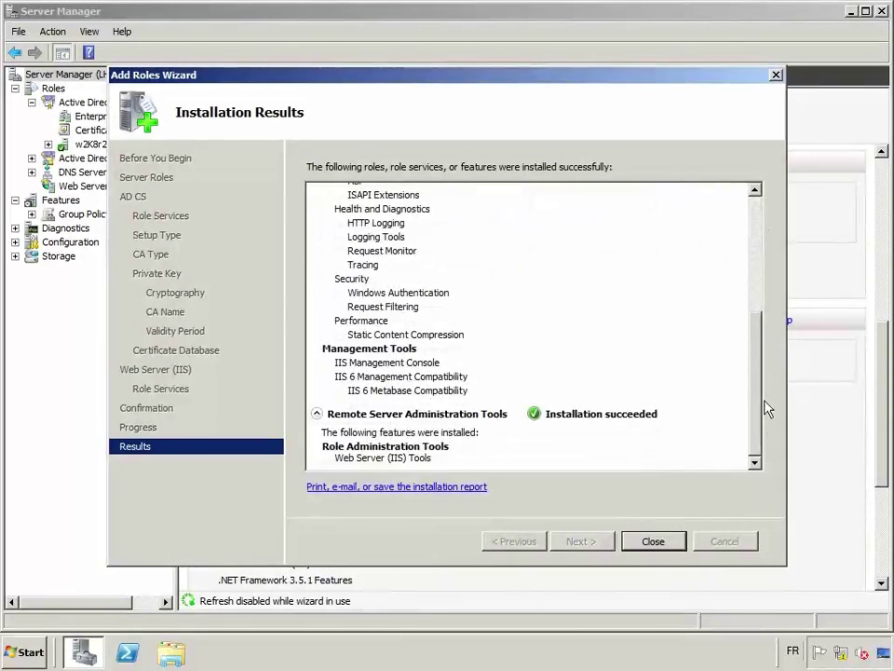
{"action": "left_click", "coordinate": [672, 540]}
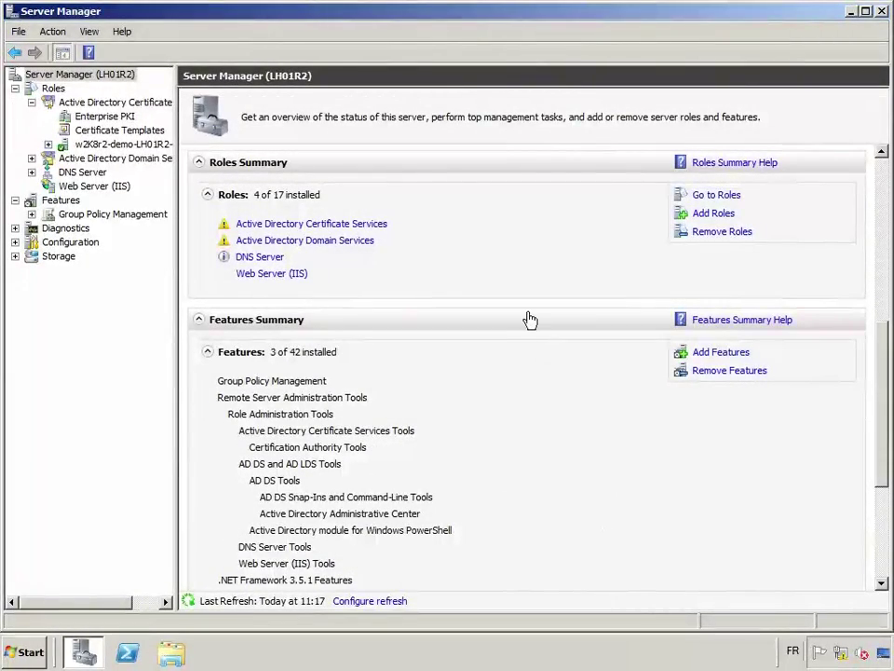
{"action": "left_click", "coordinate": [883, 244]}
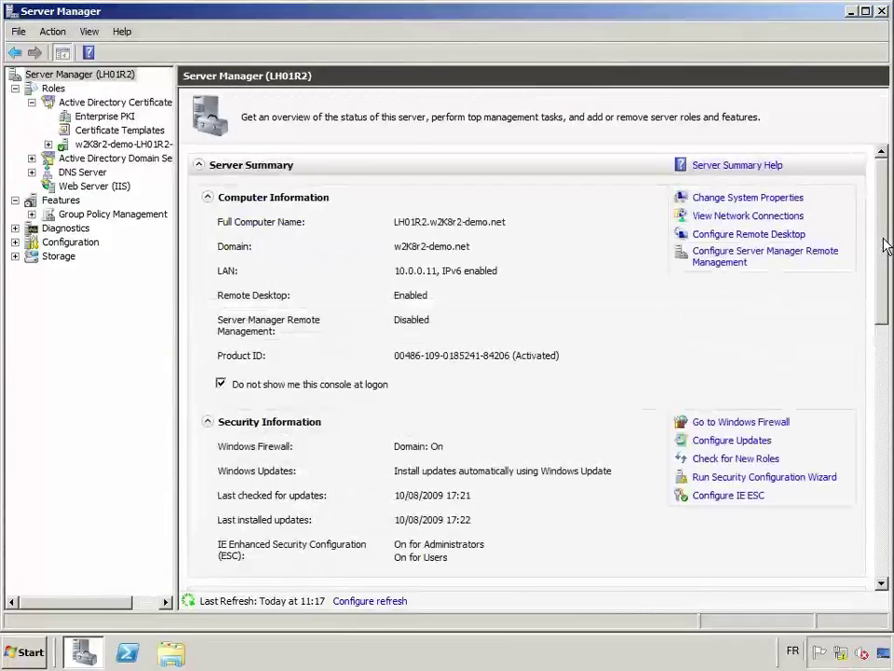
{"action": "scroll", "coordinate": [513, 348], "scroll_direction": "down", "scroll_amount": 5}
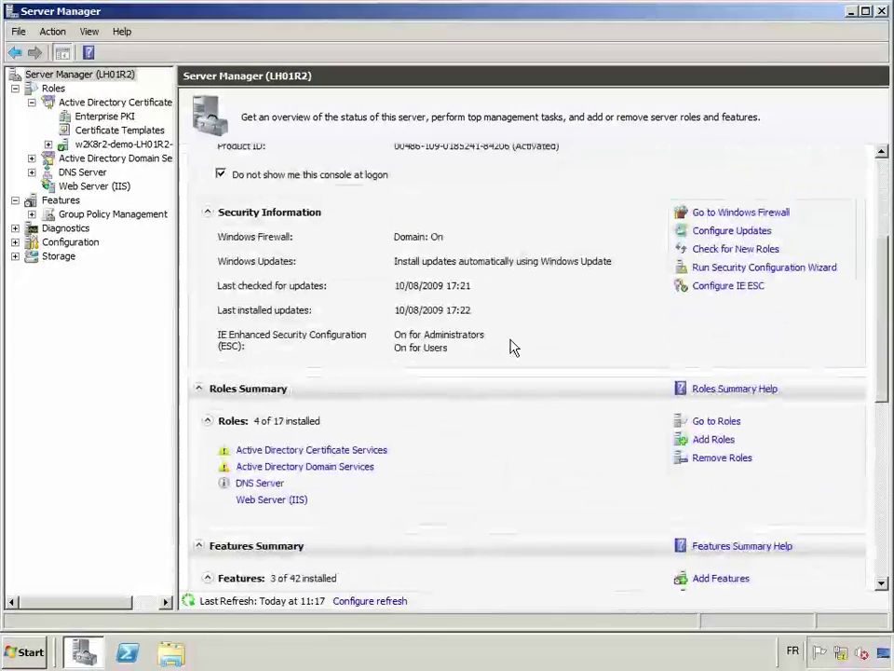
{"action": "left_click", "coordinate": [325, 450]}
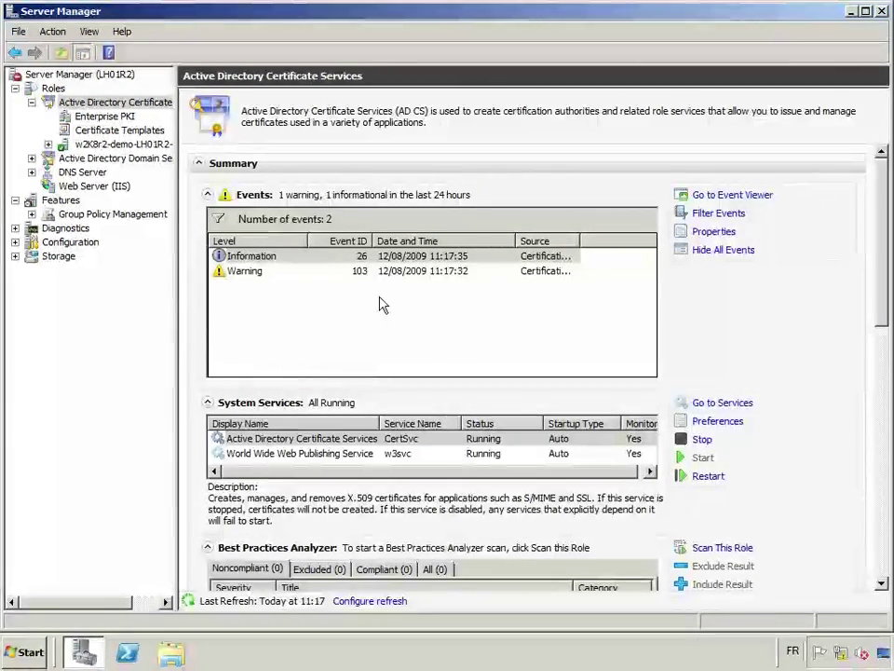
Open the Event 103 warning, select the certutil -viewstore command in its description and copy the event.
{"action": "left_click", "coordinate": [255, 273]}
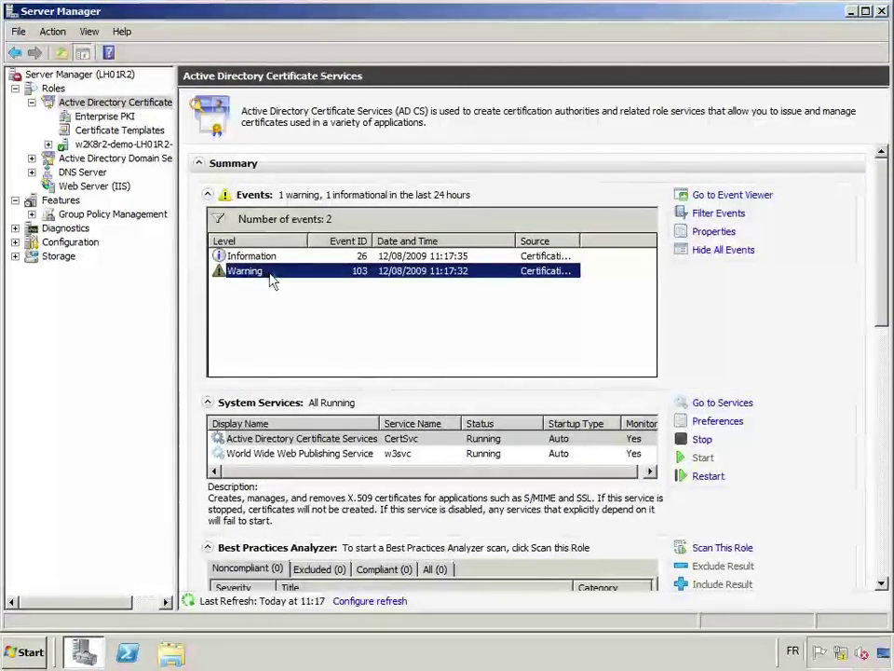
{"action": "double_click", "coordinate": [270, 279]}
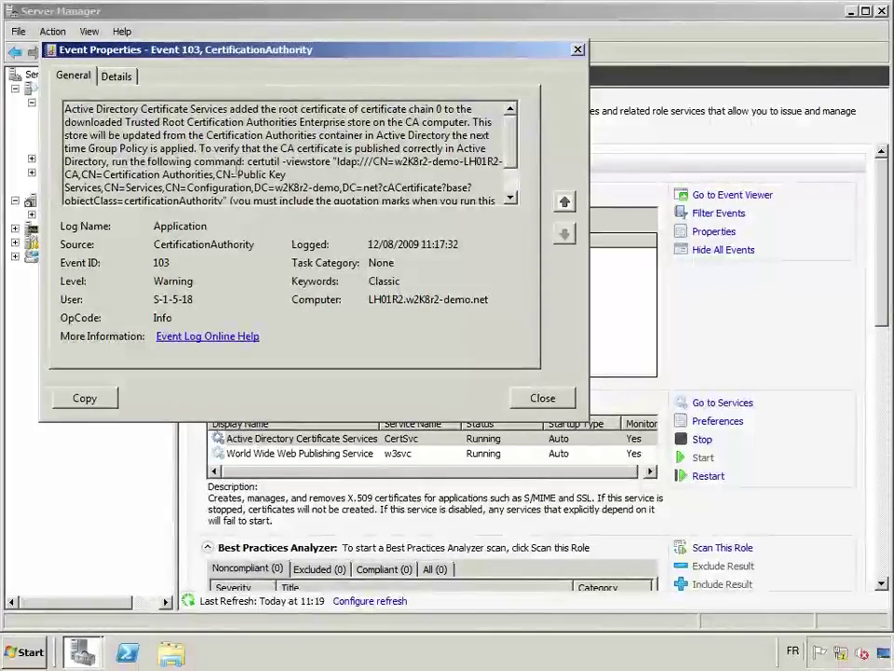
{"action": "left_click_drag", "start_coordinate": [277, 164], "coordinate": [228, 162]}
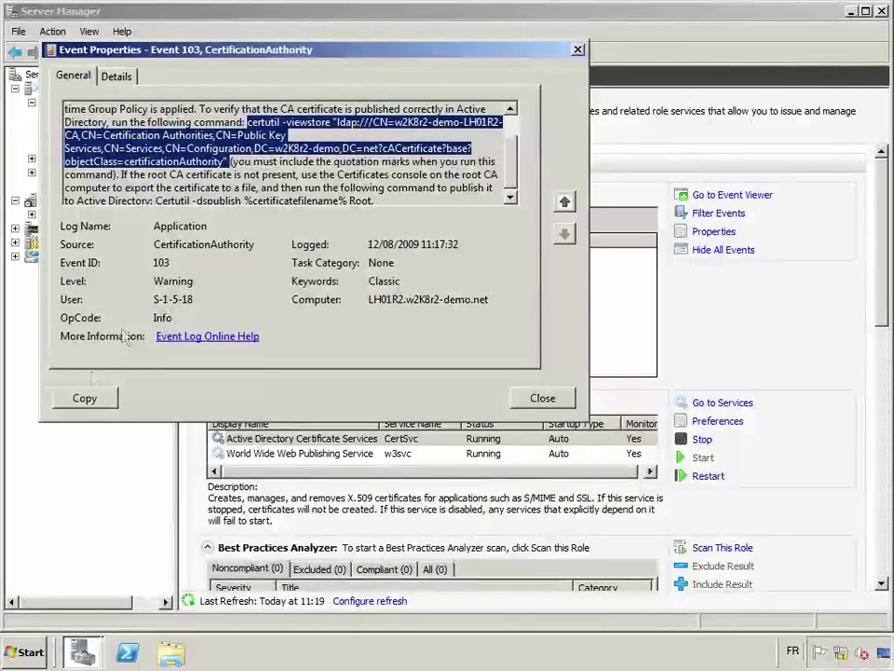
{"action": "left_click", "coordinate": [84, 397]}
Open Command Prompt as administrator and paste the copied event text into it.
{"action": "left_click", "coordinate": [28, 653]}
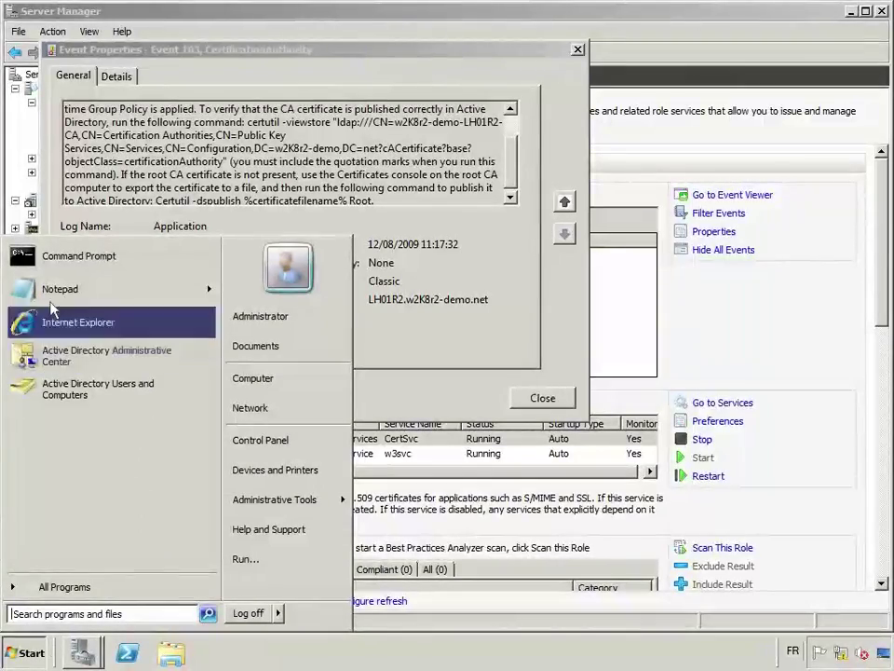
{"action": "right_click", "coordinate": [113, 262]}
{"action": "left_click", "coordinate": [135, 280]}
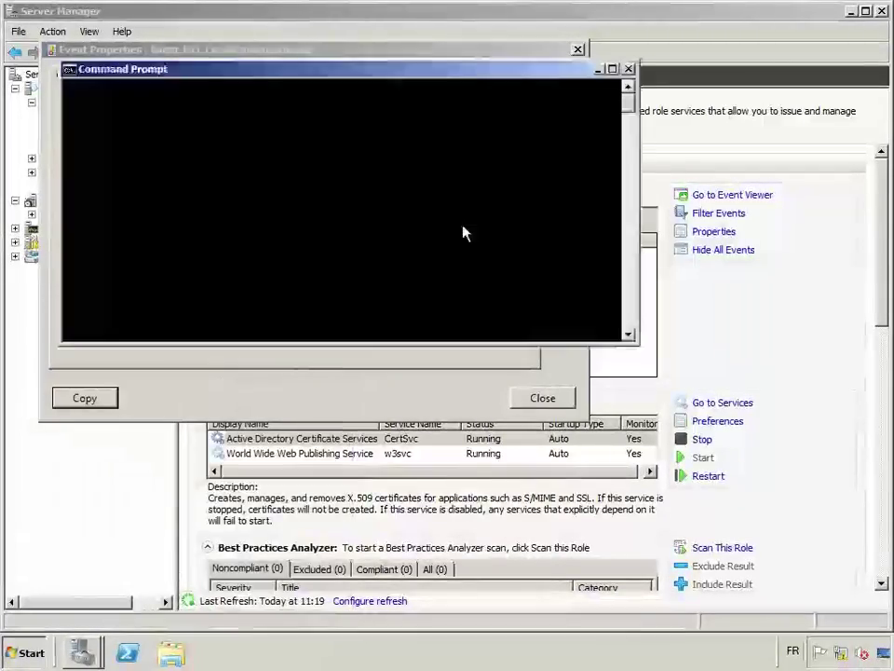
{"action": "right_click", "coordinate": [311, 177]}
{"action": "left_click", "coordinate": [346, 214]}
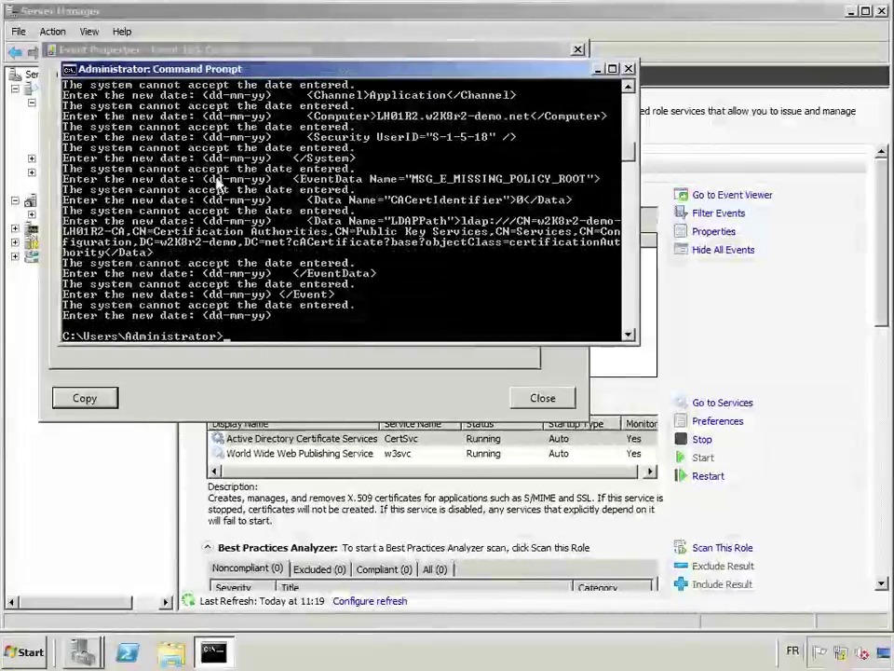
Copy the full quoted certutil -viewstore command from the Event 103 description, paste it into a new Notepad document and select the whole line.
{"action": "left_click_drag", "start_coordinate": [362, 78], "coordinate": [486, 286]}
{"action": "left_click_drag", "start_coordinate": [247, 122], "coordinate": [228, 162]}
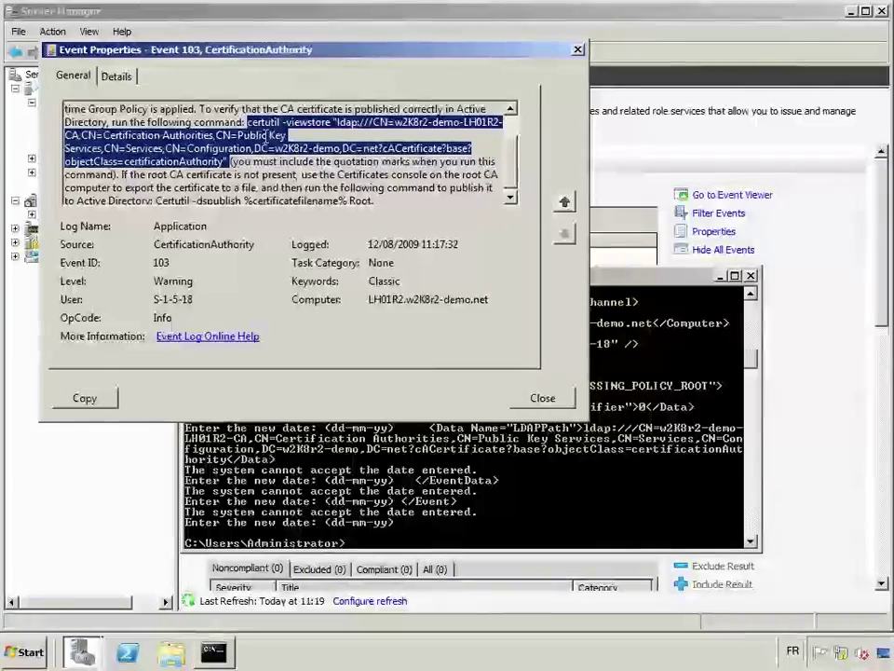
{"action": "left_click", "coordinate": [31, 652]}
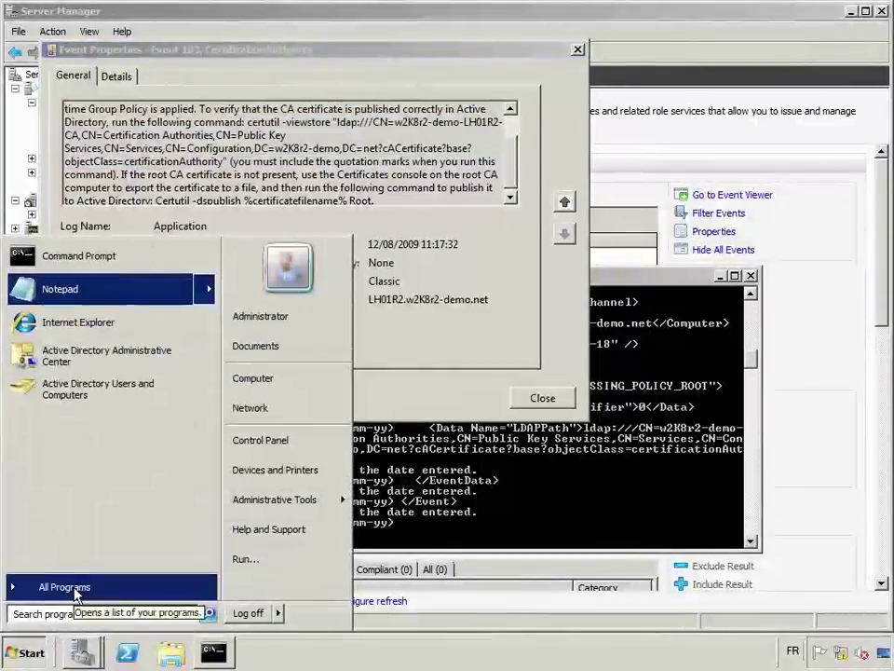
{"action": "left_click", "coordinate": [140, 294]}
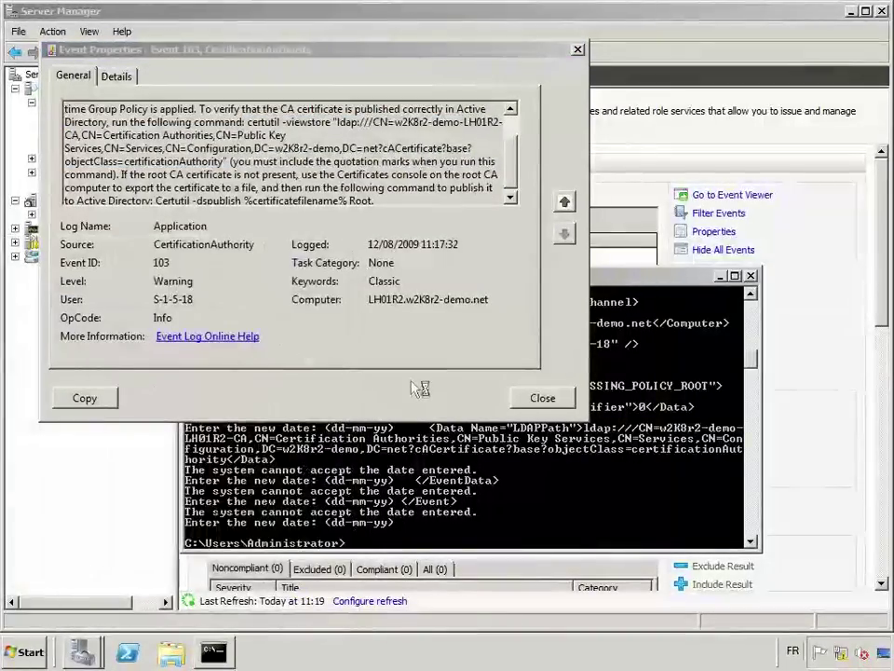
{"action": "key", "text": "ctrl+v"}
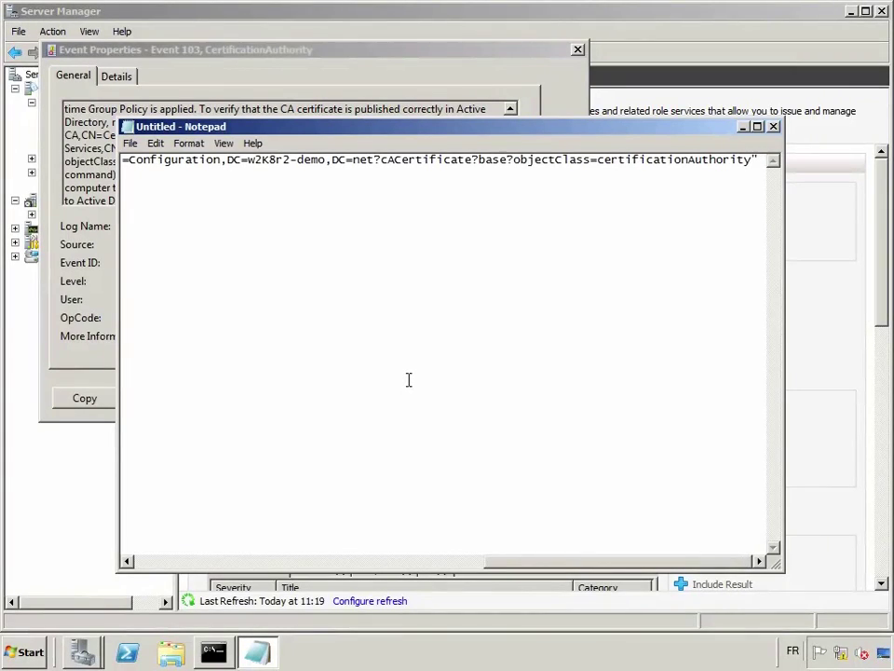
{"action": "key", "text": "Home"}
{"action": "key", "text": "shift+End"}
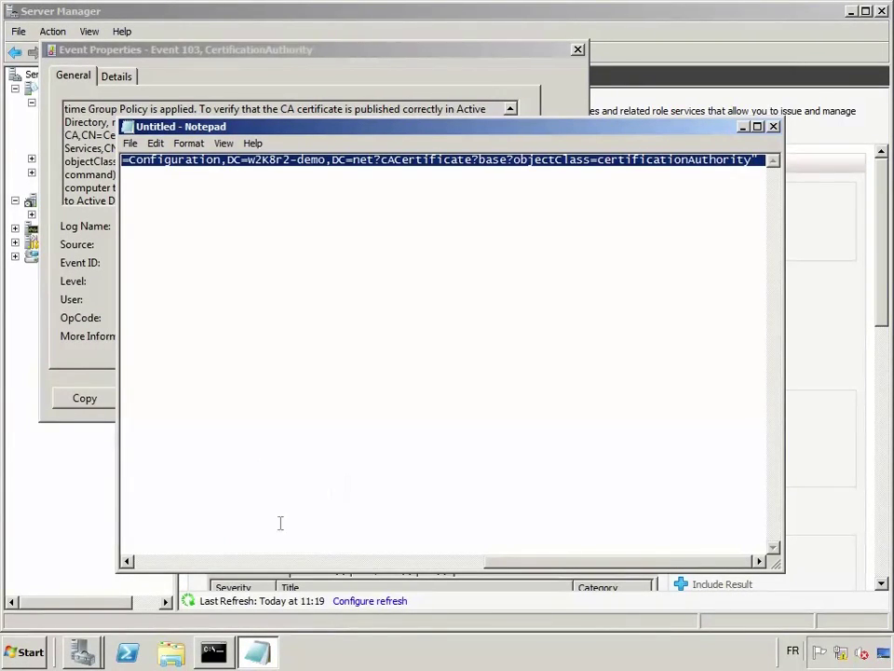
Clear the Command Prompt screen with cls and run the copied certutil -viewstore command for w2K8r2-demo-LH01R2-CA there.
{"action": "key", "text": "alt+Tab"}
{"action": "type", "text": "c"}
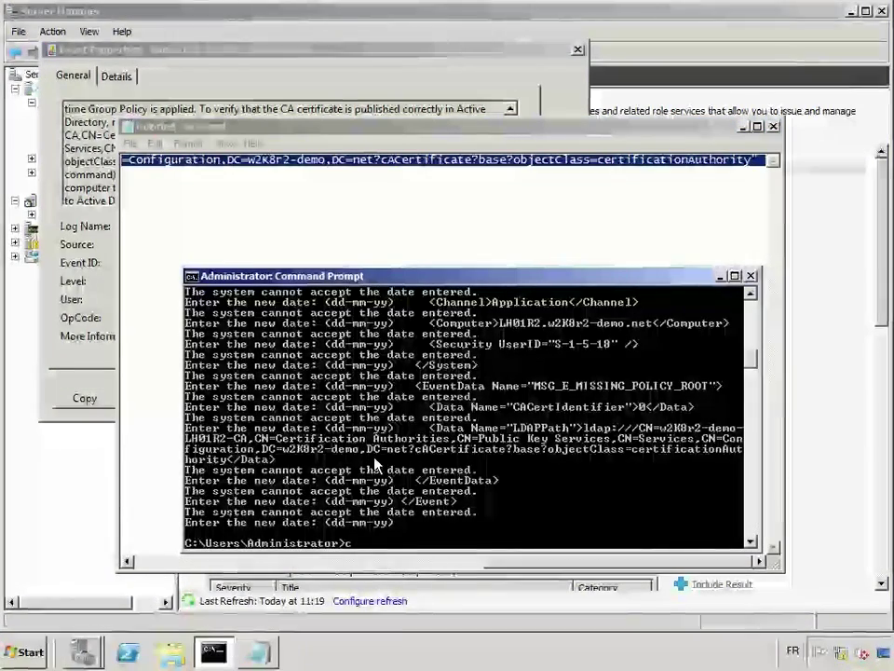
{"action": "type", "text": "tClas"}
{"action": "key", "text": "Return"}
{"action": "right_click", "coordinate": [395, 407]}
{"action": "left_click", "coordinate": [421, 443]}
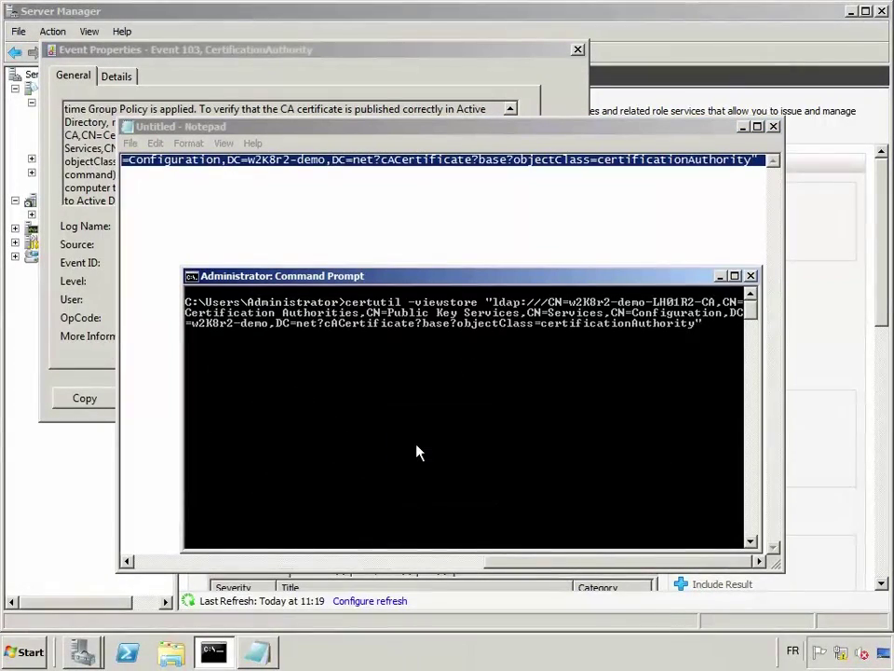
{"action": "key", "text": "Return"}
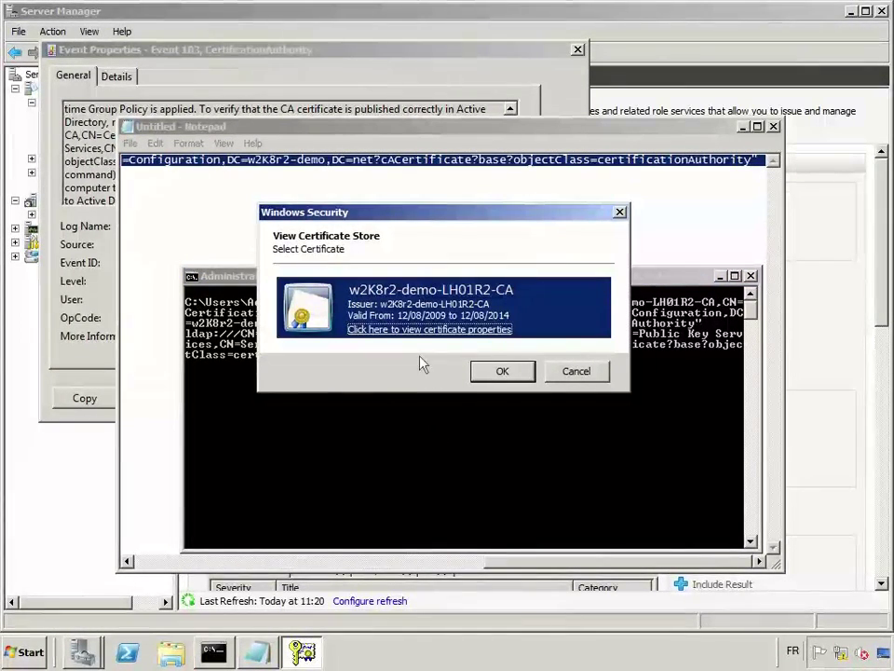
View the w2K8r2-demo-LH01R2-CA certificate's general information, Key Usage field and certification path, and accept the open certificate dialogs.
{"action": "left_click", "coordinate": [422, 330]}
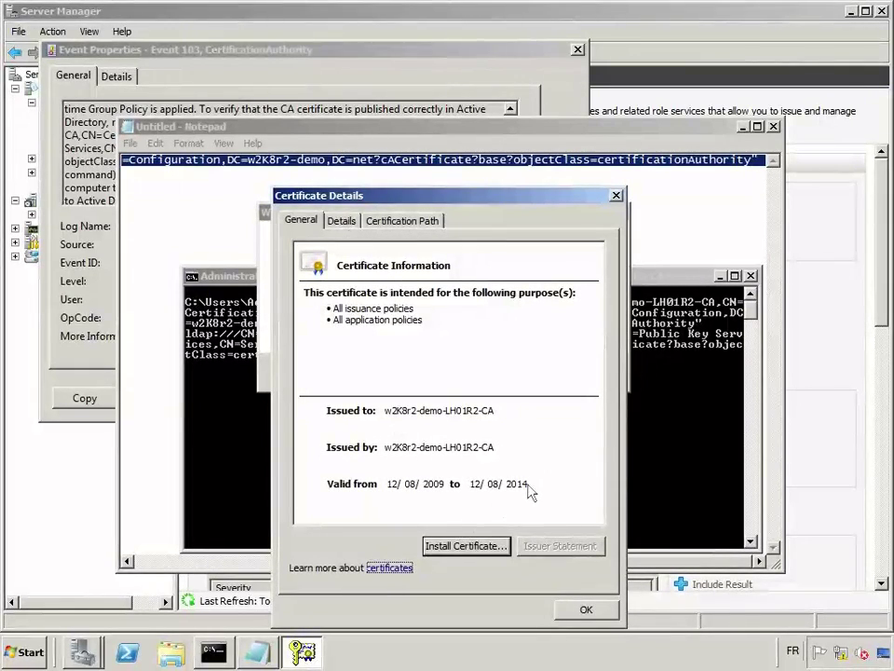
{"action": "left_click", "coordinate": [347, 224]}
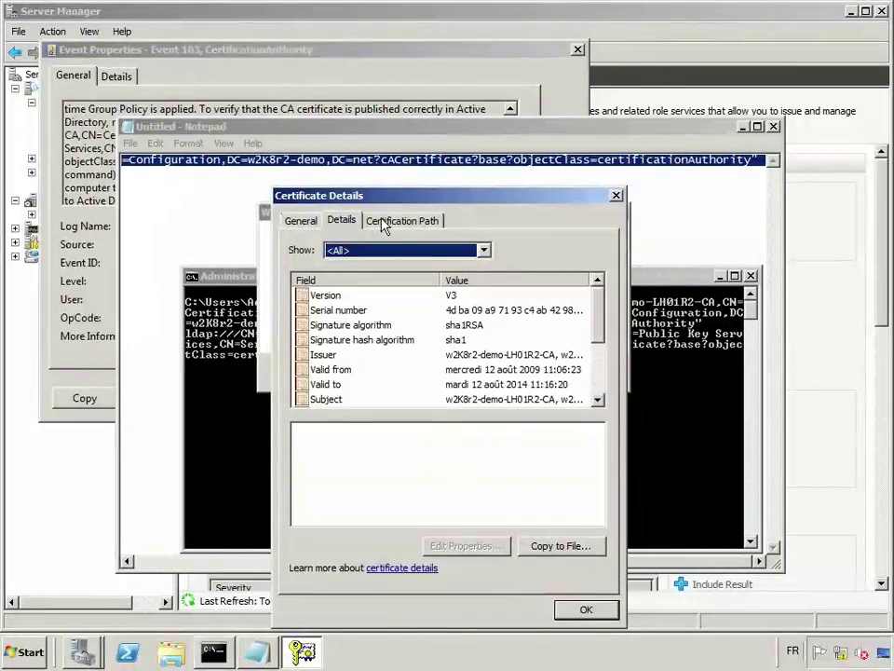
{"action": "left_click", "coordinate": [598, 398]}
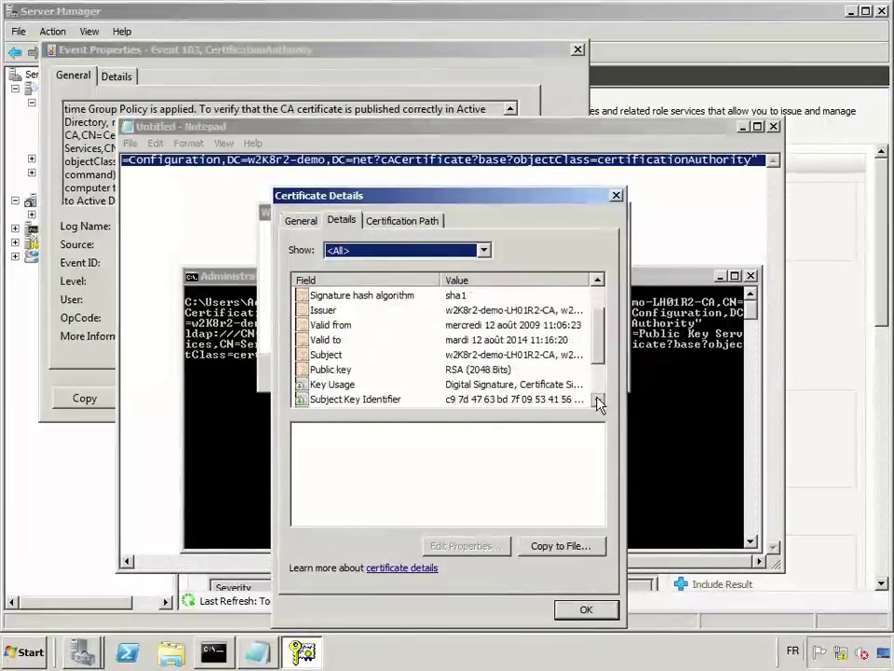
{"action": "left_click", "coordinate": [598, 399]}
{"action": "left_click", "coordinate": [465, 354]}
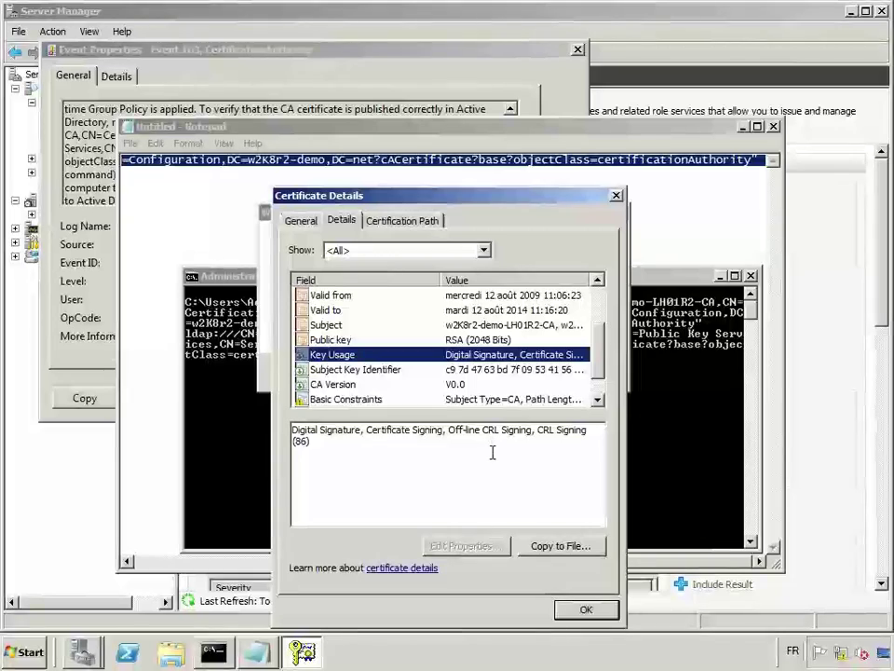
{"action": "left_click", "coordinate": [398, 223]}
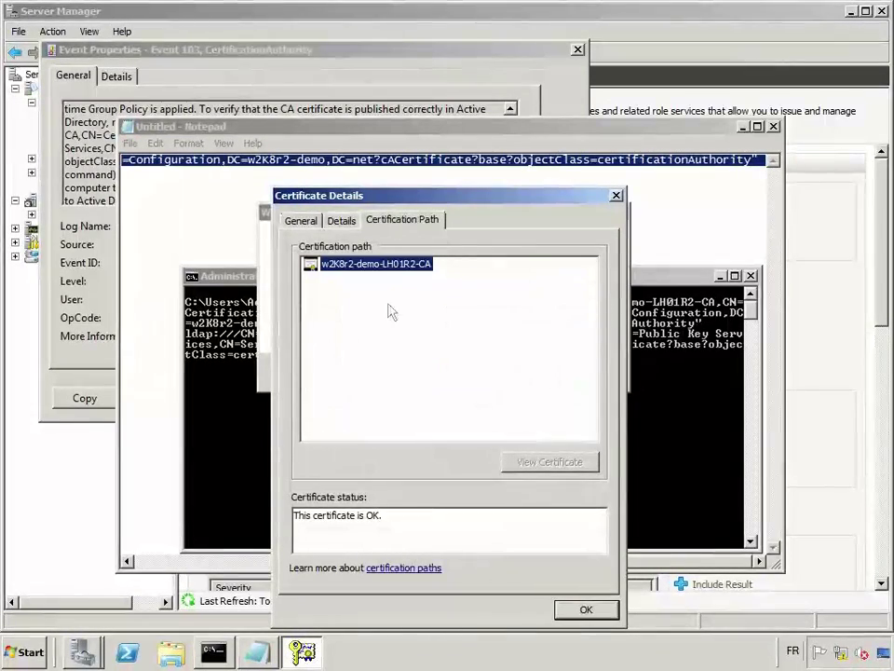
{"action": "left_click", "coordinate": [586, 610]}
{"action": "left_click", "coordinate": [503, 370]}
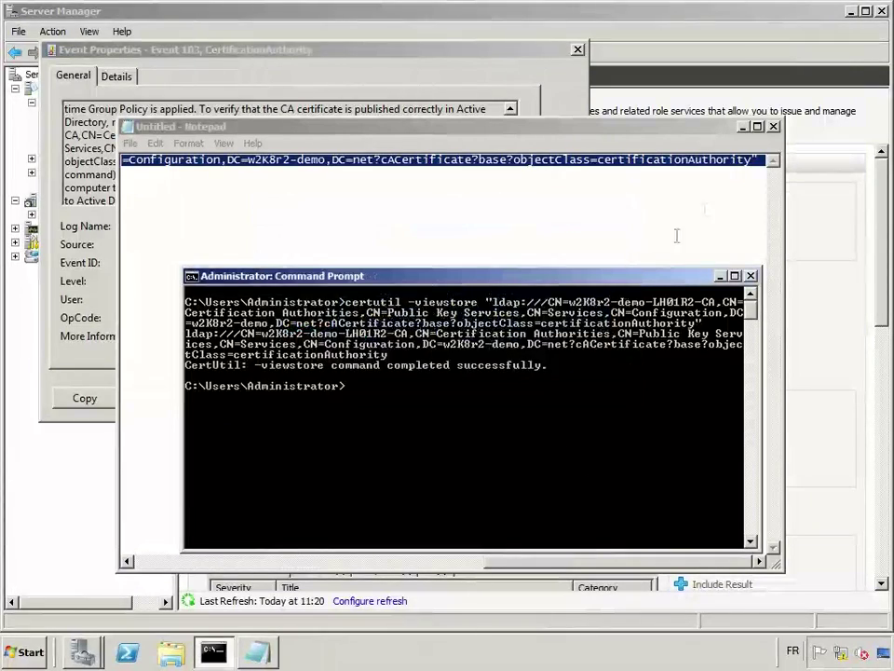
Close the Command Prompt and the Event 103 properties, and minimize Notepad.
{"action": "left_click", "coordinate": [750, 276]}
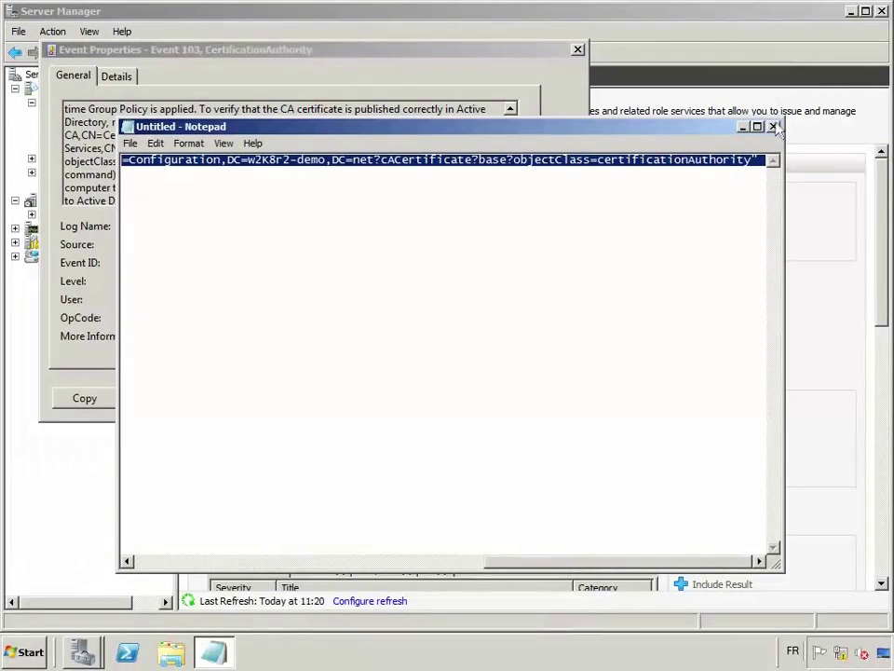
{"action": "left_click", "coordinate": [776, 127]}
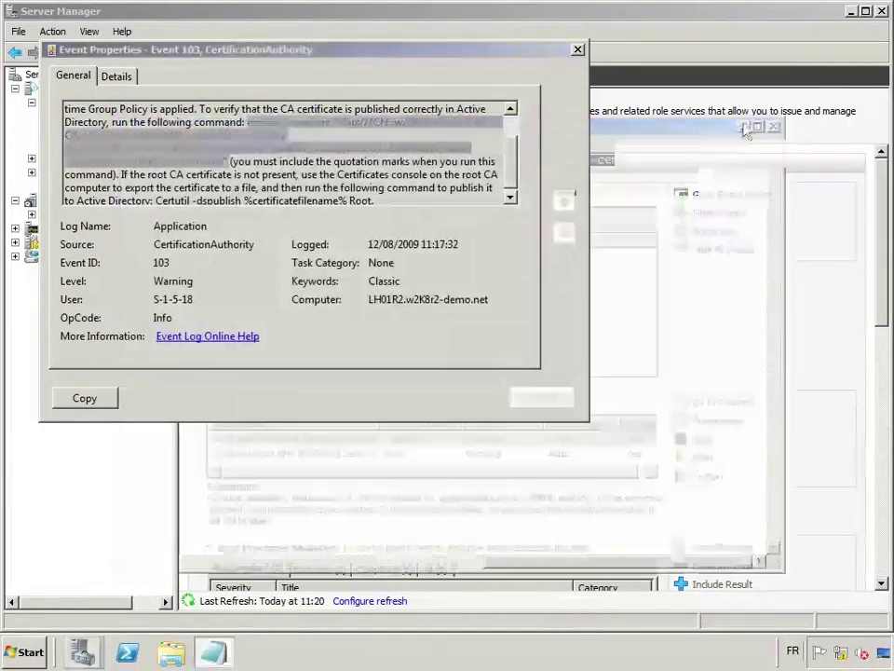
{"action": "left_click", "coordinate": [542, 397]}
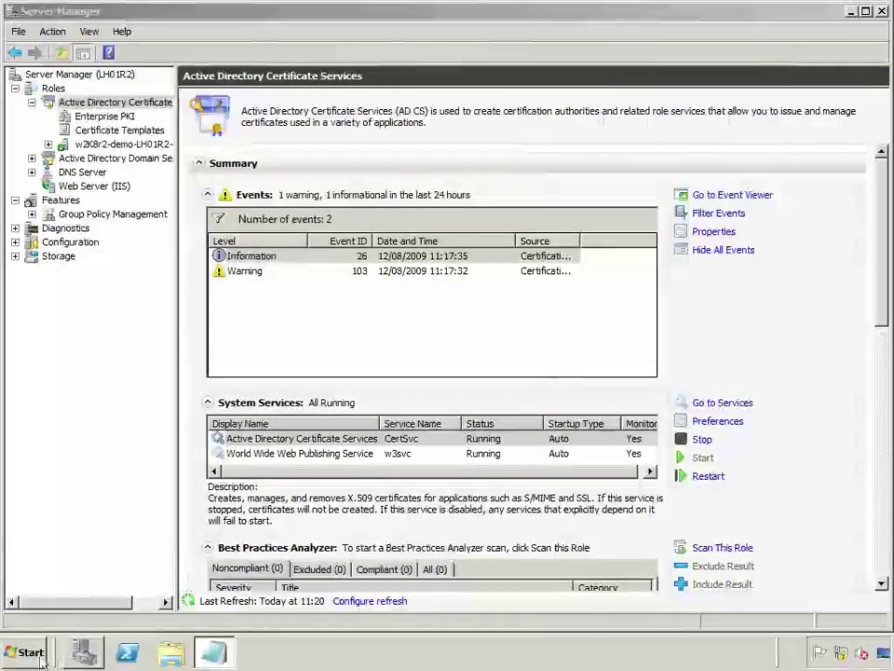
Open the Certification Authority console, expand w2K8r2-demo-LH01R2-CA to review its certificate folders, close the console and put Server Manager away.
{"action": "left_click", "coordinate": [26, 652]}
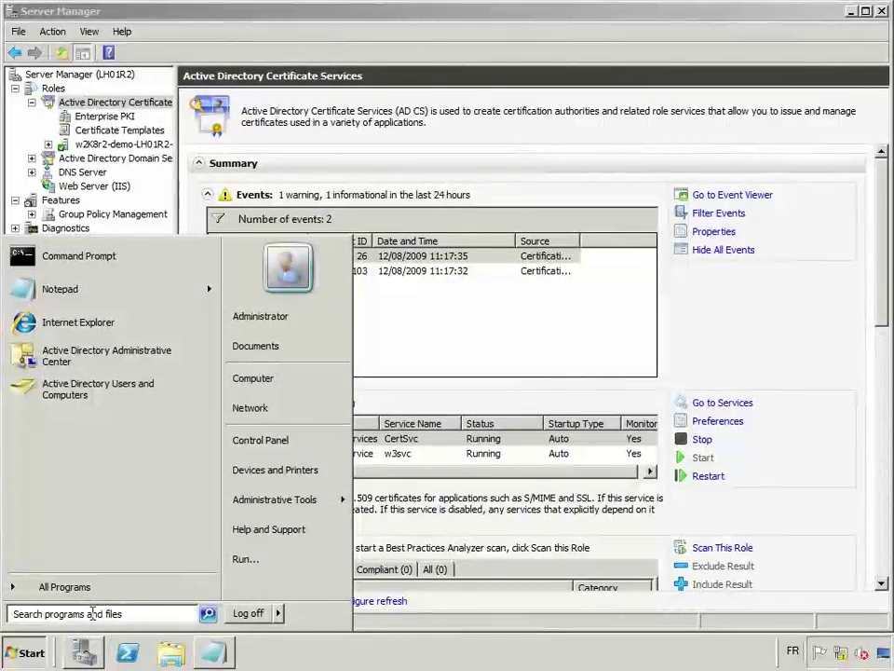
{"action": "left_click", "coordinate": [92, 613]}
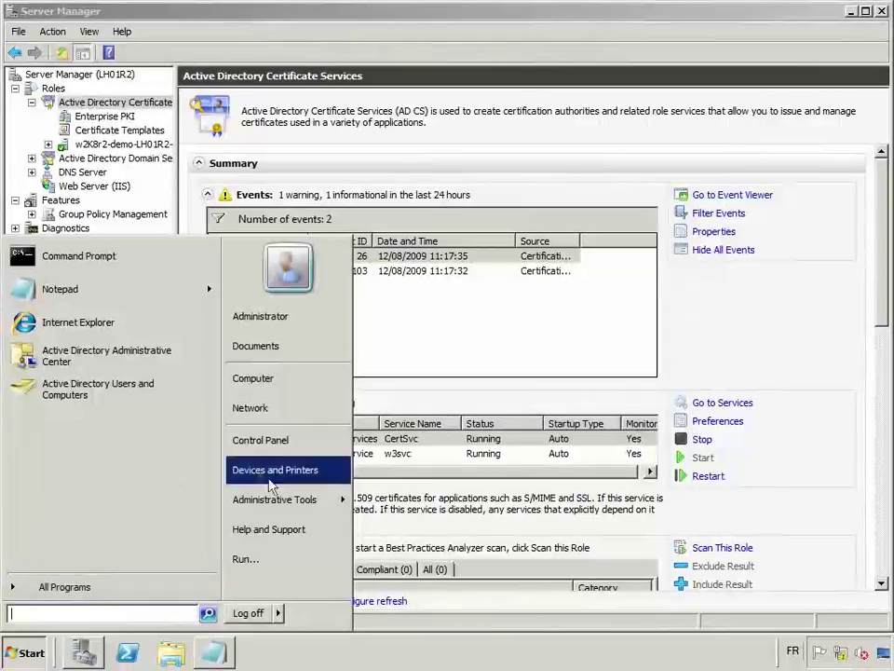
{"action": "mouse_move", "coordinate": [301, 504]}
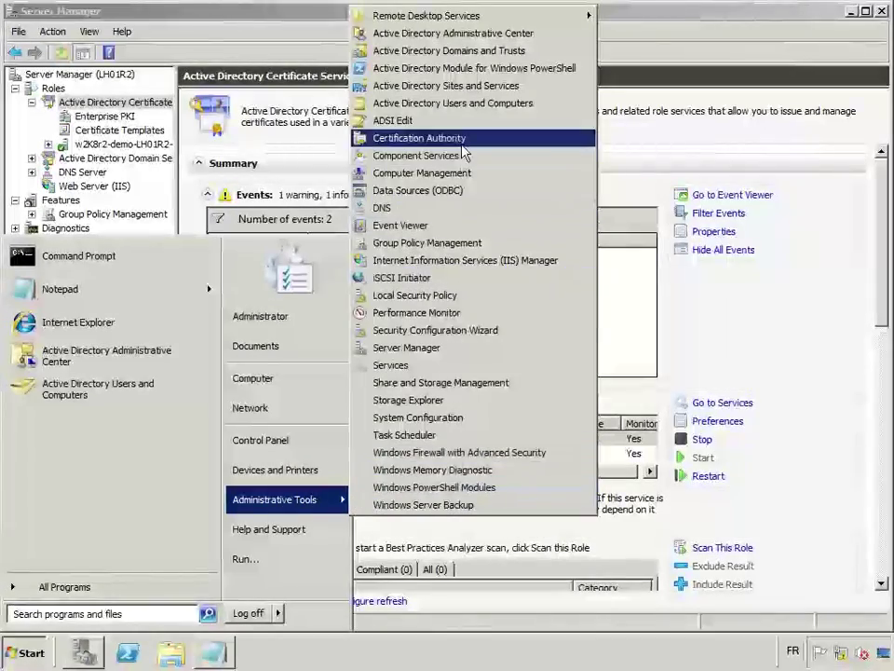
{"action": "left_click", "coordinate": [456, 139]}
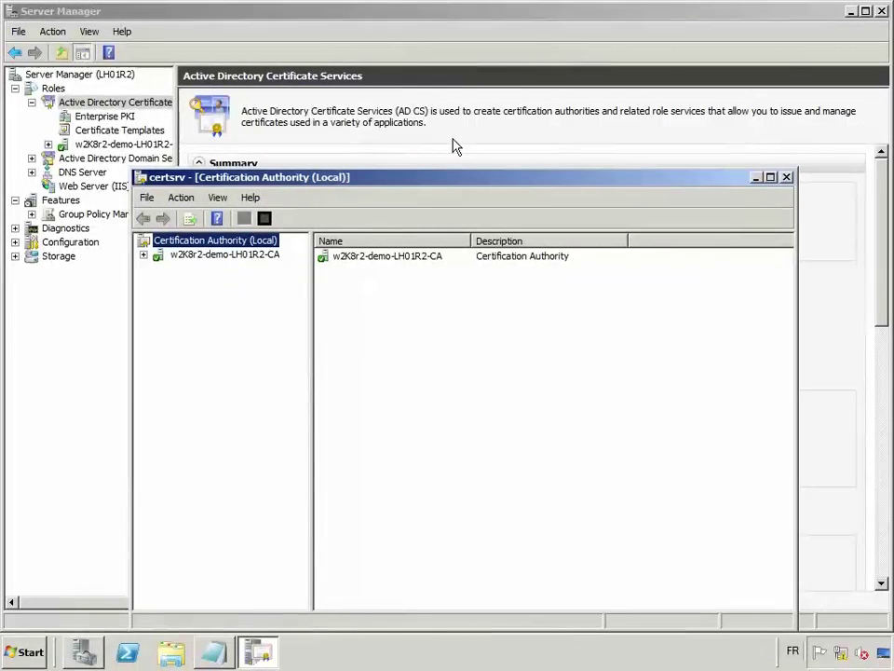
{"action": "left_click_drag", "start_coordinate": [414, 178], "coordinate": [383, 85]}
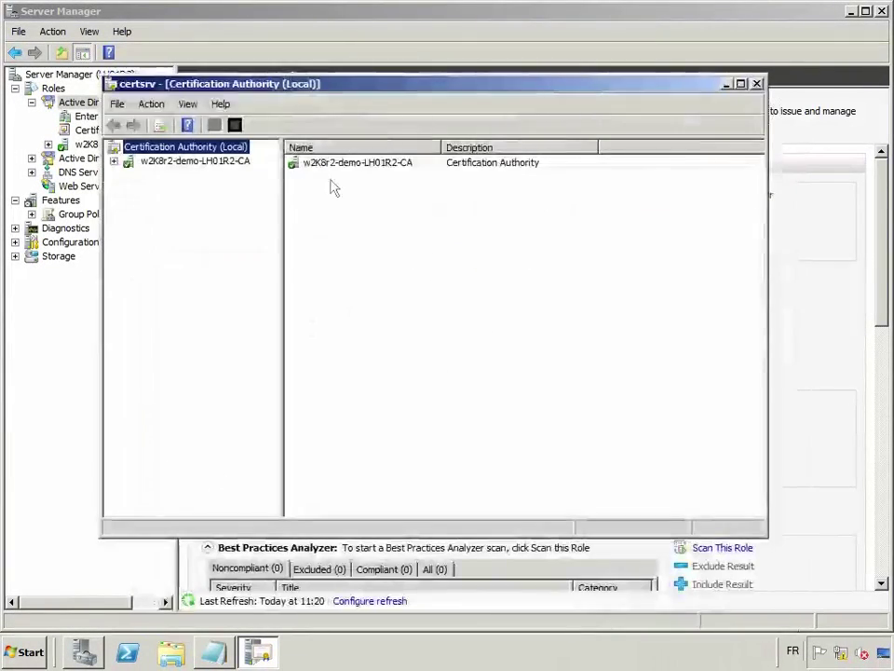
{"action": "left_click", "coordinate": [193, 163]}
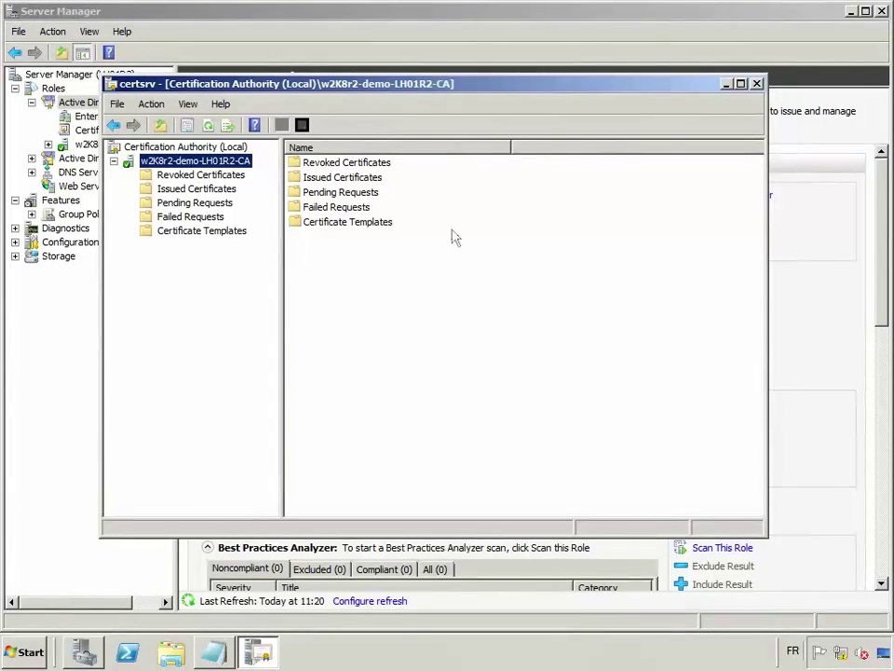
{"action": "left_click", "coordinate": [757, 85]}
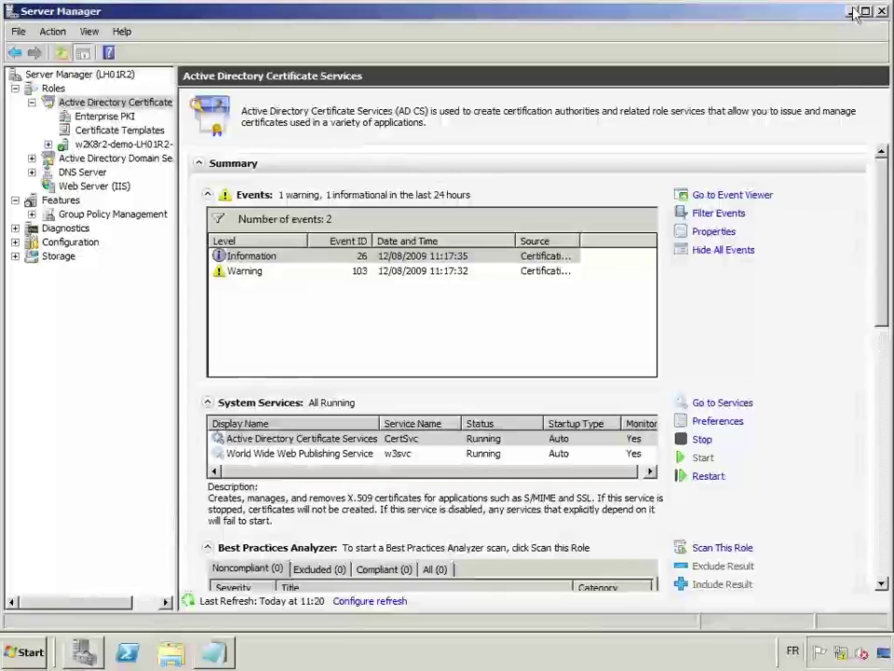
{"action": "key", "text": "alt+F4"}
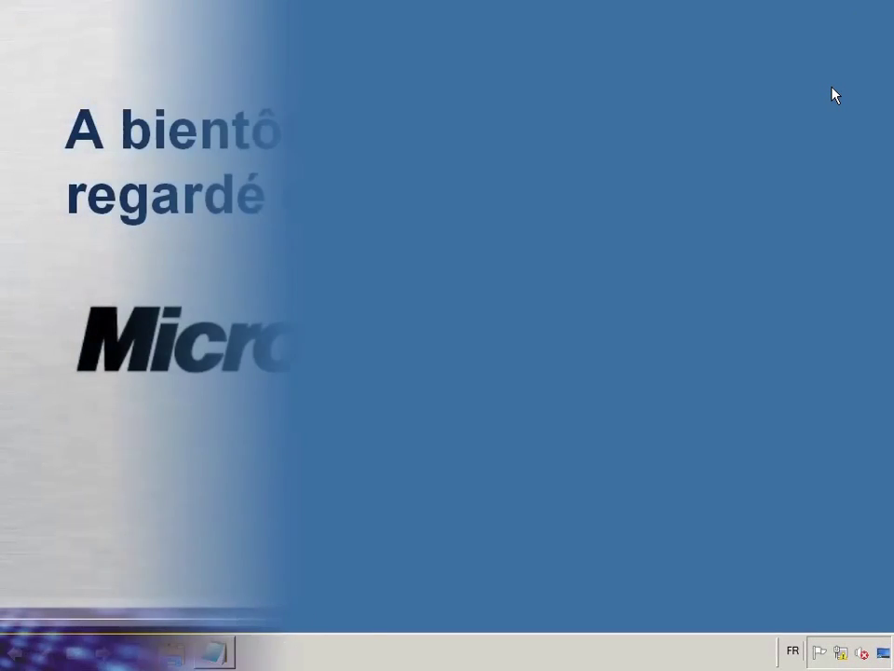